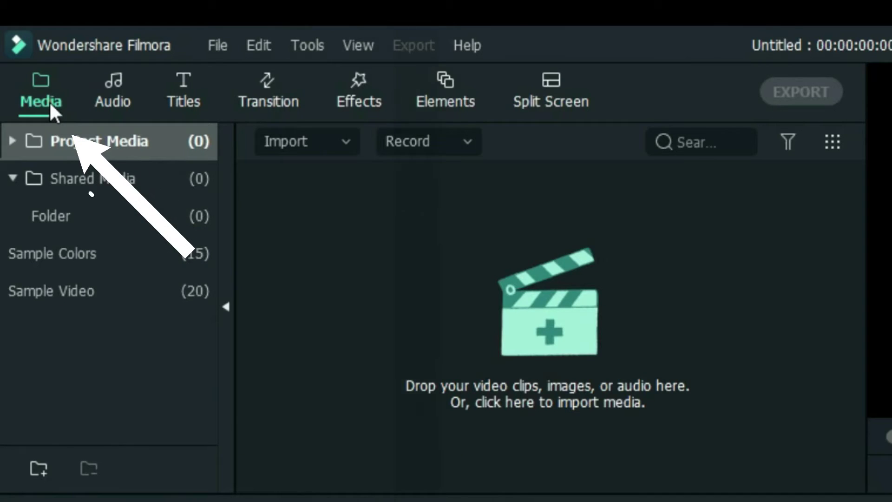
Browse the sample colors, sample videos, audio, titles, transitions, effects, elements and split screen libraries
left_click(79, 251)
left_click(79, 292)
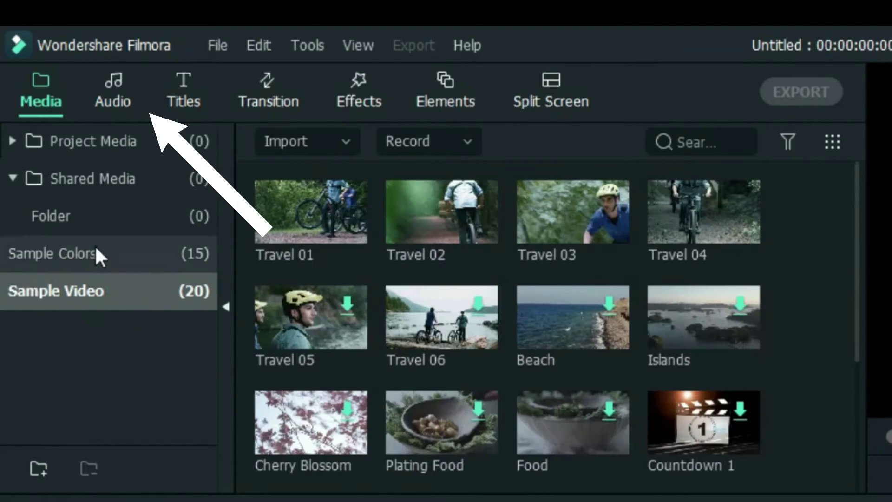
left_click(113, 95)
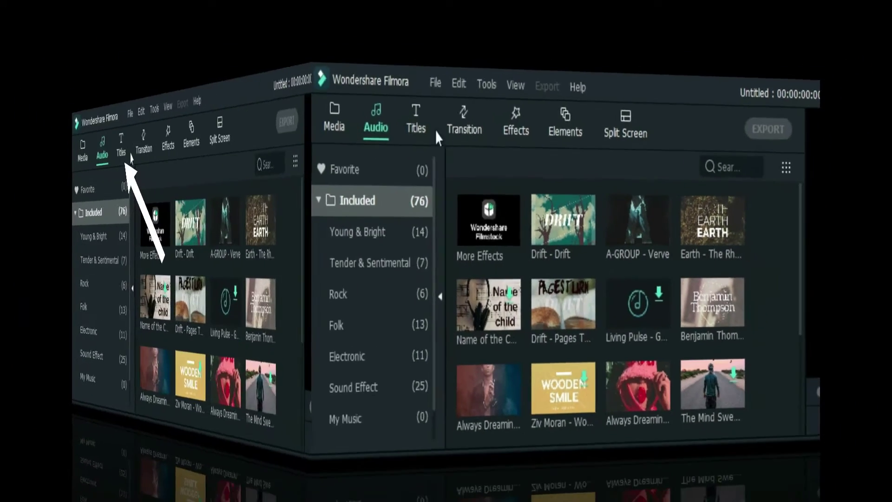
left_click(184, 91)
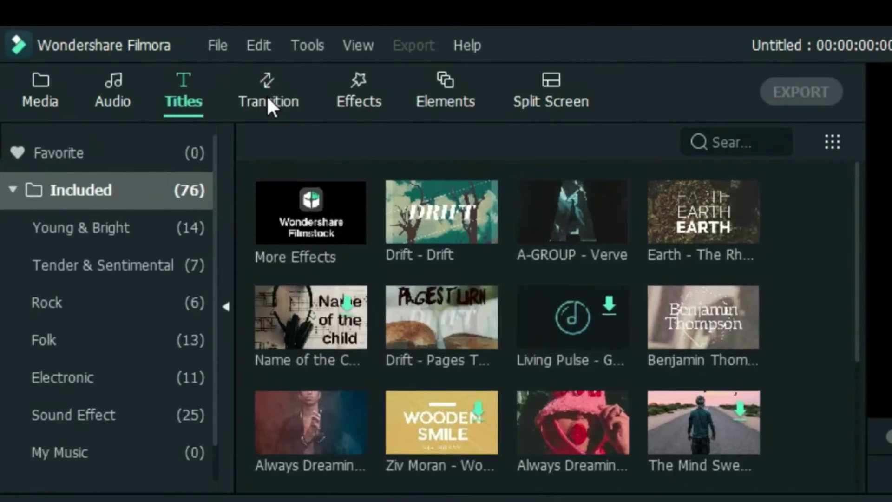
left_click(212, 143)
left_click(253, 135)
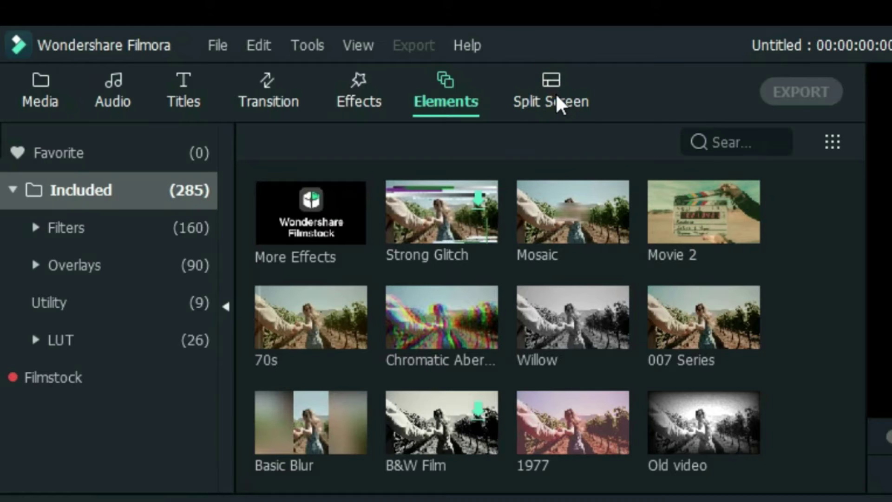
left_click(557, 98)
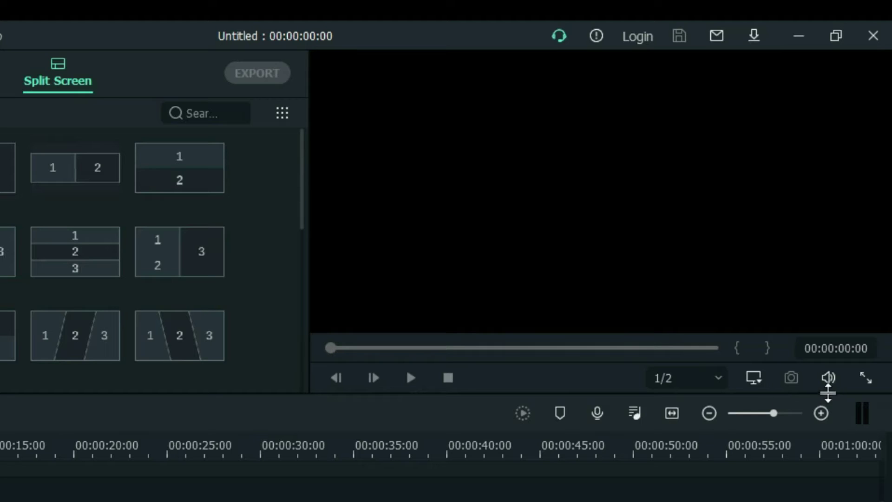
Lower the preview playback volume slightly
left_click(829, 378)
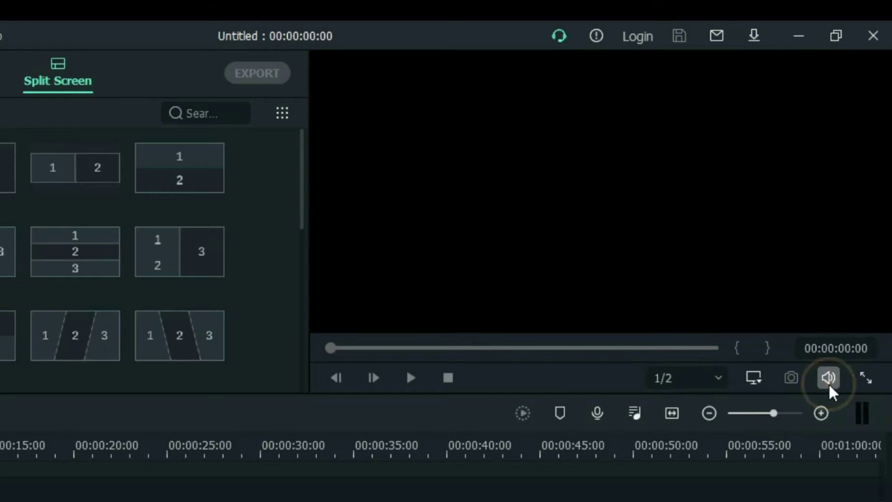
mouse_move(830, 287)
left_mouse_down()
mouse_move(829, 327)
mouse_move(828, 300)
left_mouse_up()
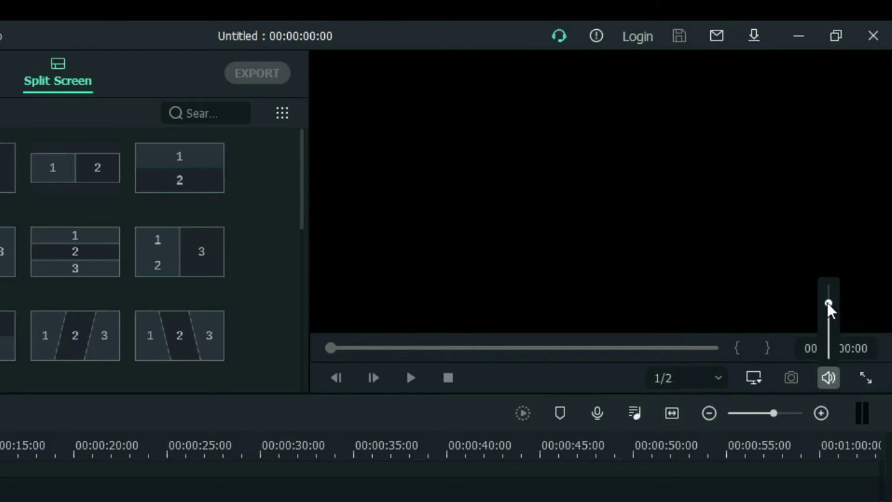
left_click(793, 390)
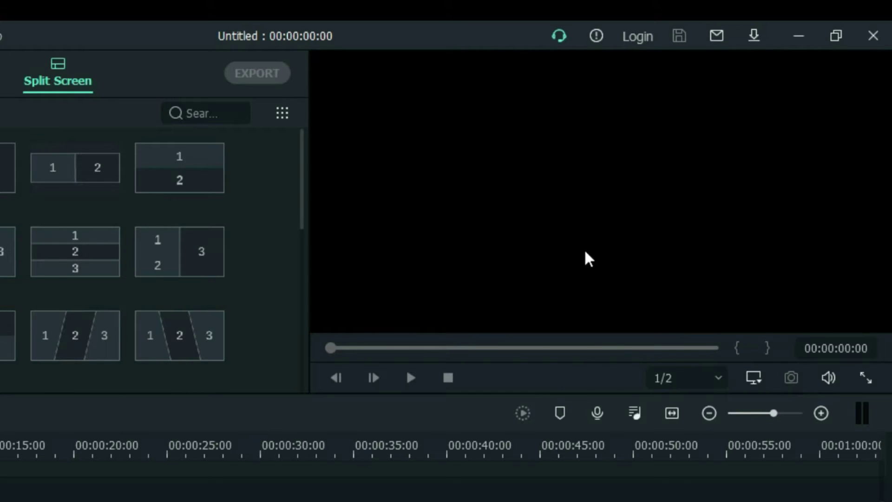
Set the project aspect ratio to 16:9 (Widescreen) in the project settings
left_click(753, 378)
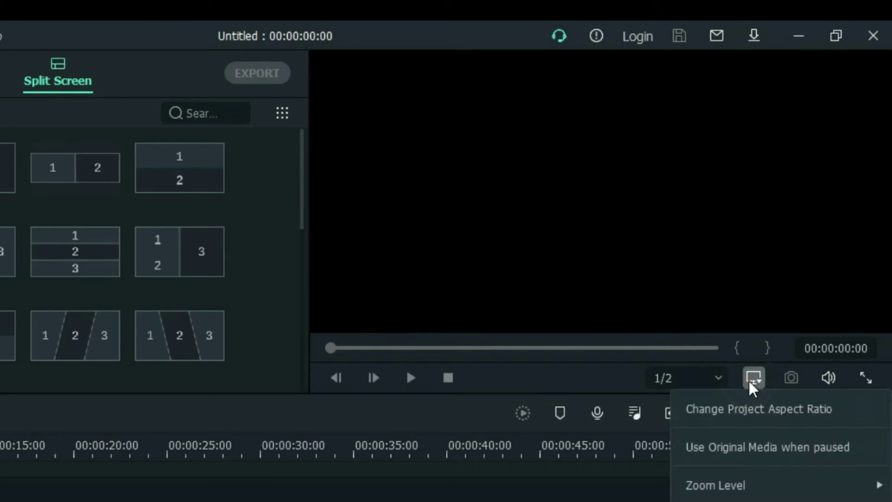
left_click(754, 409)
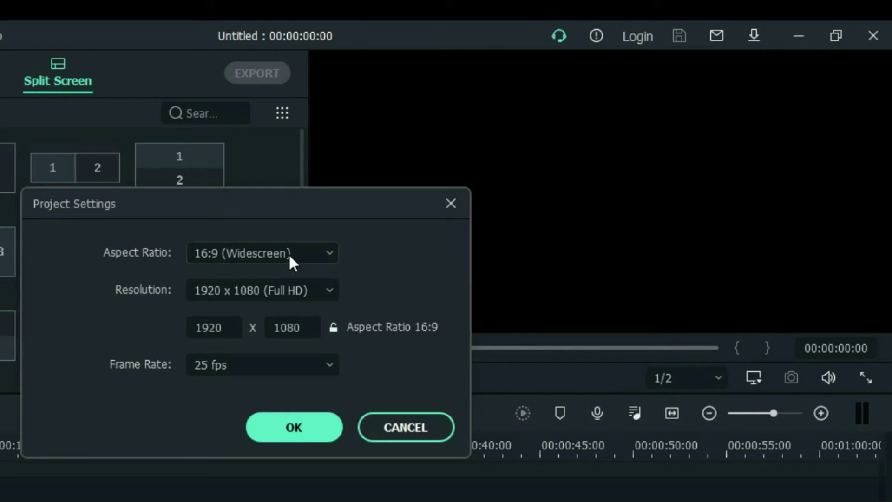
left_click(288, 253)
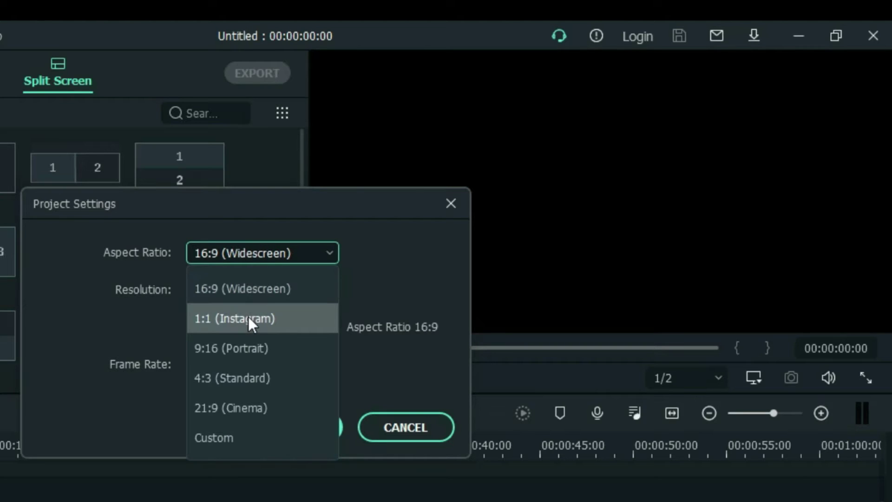
left_click(253, 291)
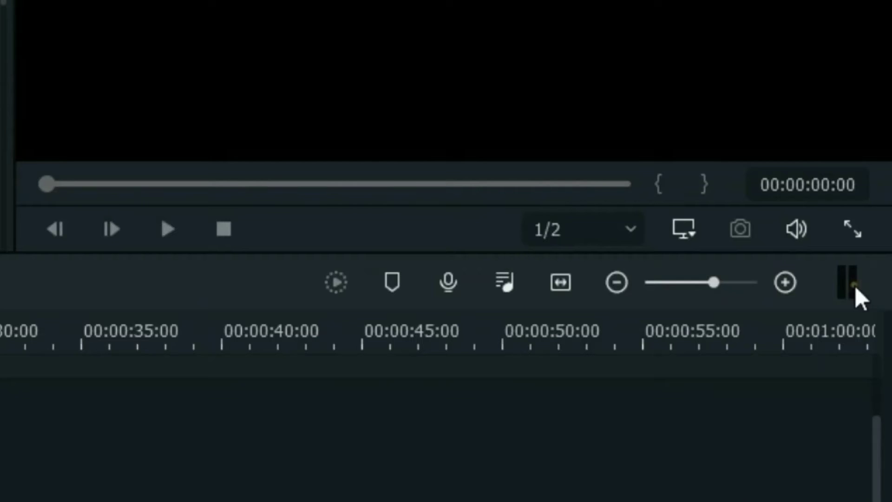
Show and hide the audio meter, and try the timeline zoom and zoom-to-fit functions
left_click(855, 286)
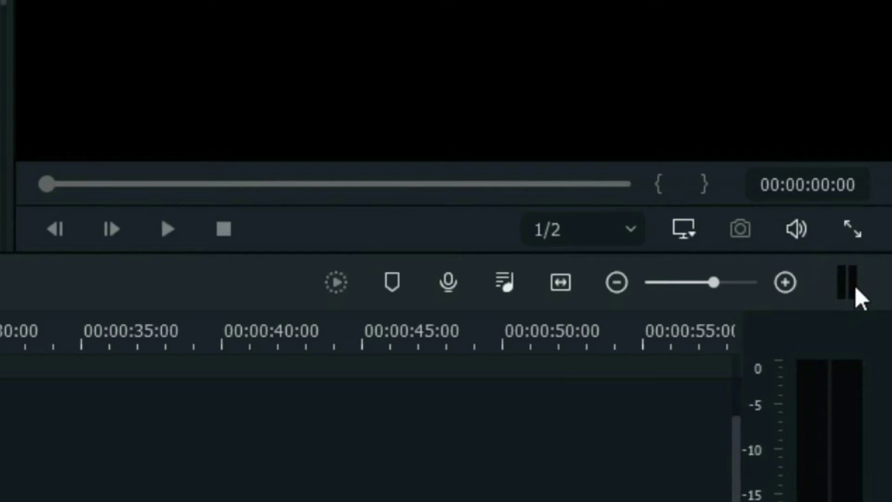
left_click(855, 285)
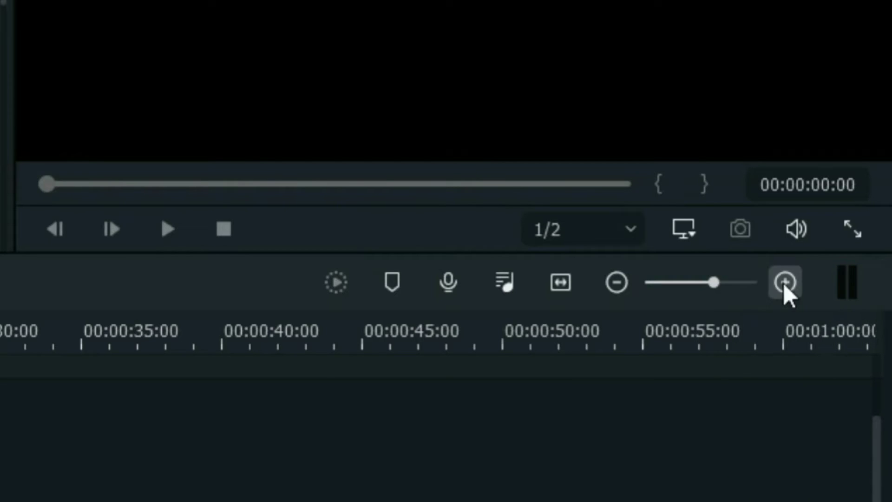
mouse_move(715, 283)
left_mouse_down()
mouse_move(675, 292)
mouse_move(743, 302)
mouse_move(693, 309)
mouse_move(712, 286)
left_mouse_up()
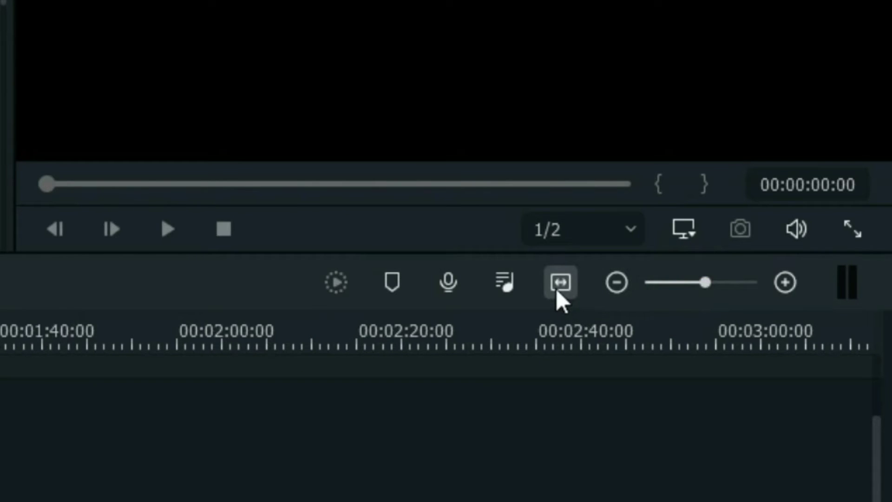
left_click(563, 281)
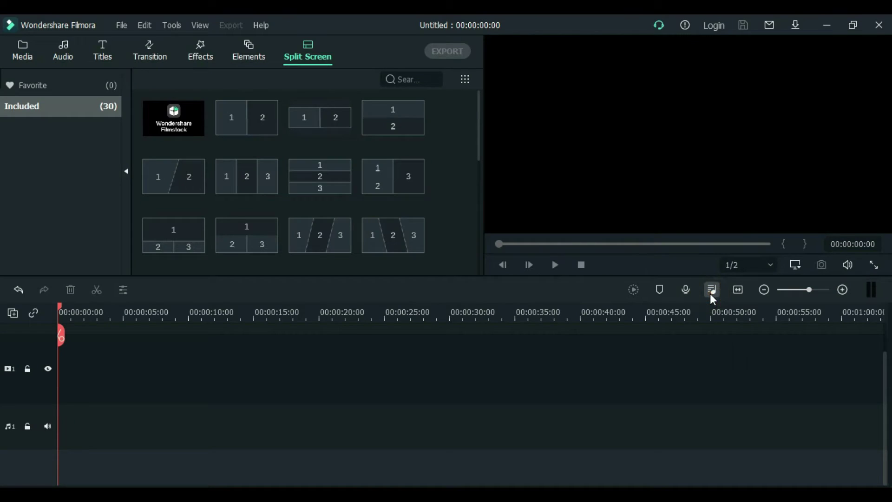
Examine the Audio Mixer's track and master level controls and close it
left_click(711, 294)
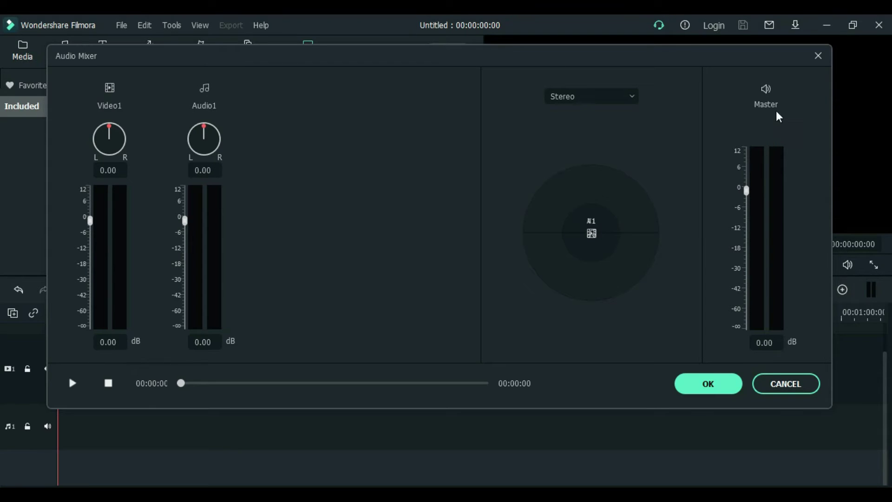
left_click(720, 391)
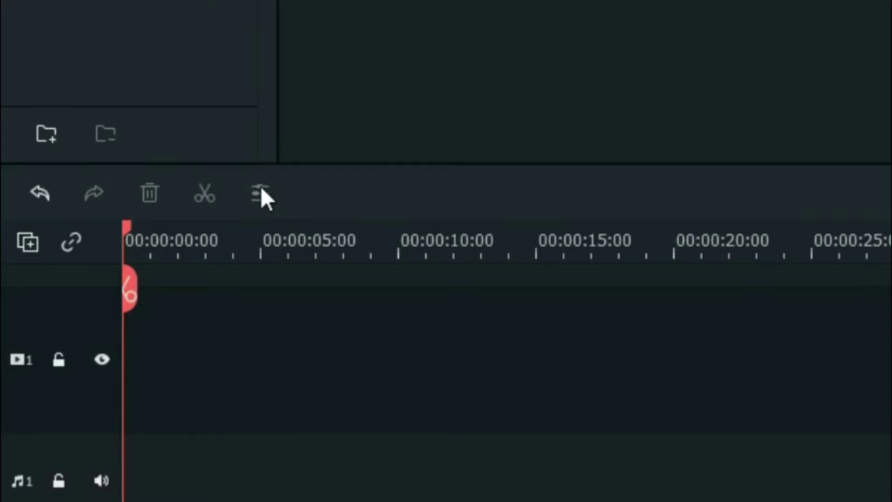
left_click(261, 187)
left_click(200, 195)
left_click(142, 194)
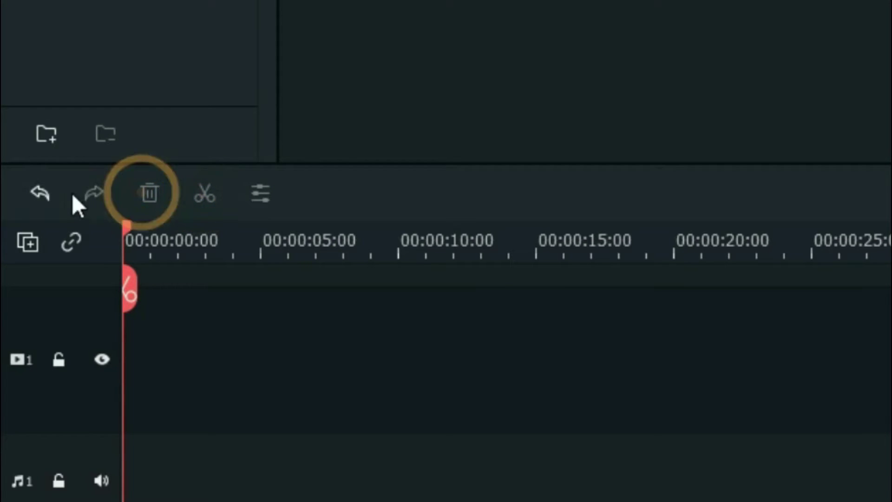
Undo the last change to the media library and redo it
left_click(38, 197)
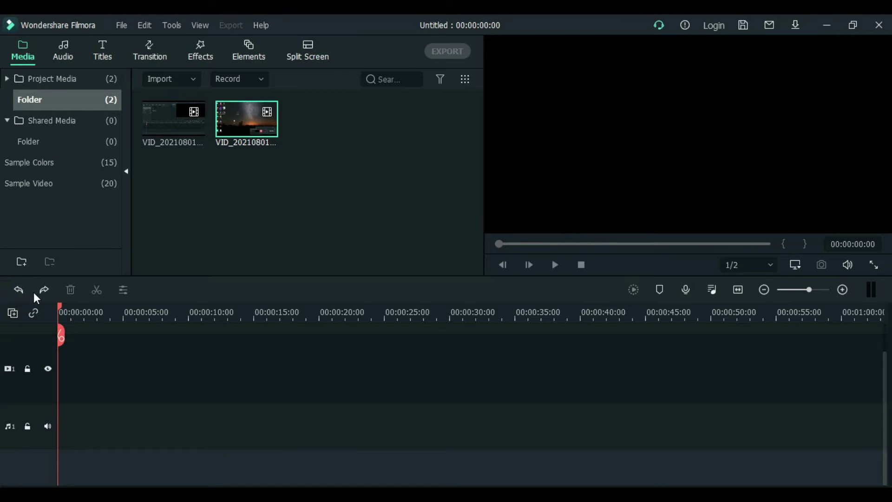
left_click(44, 290)
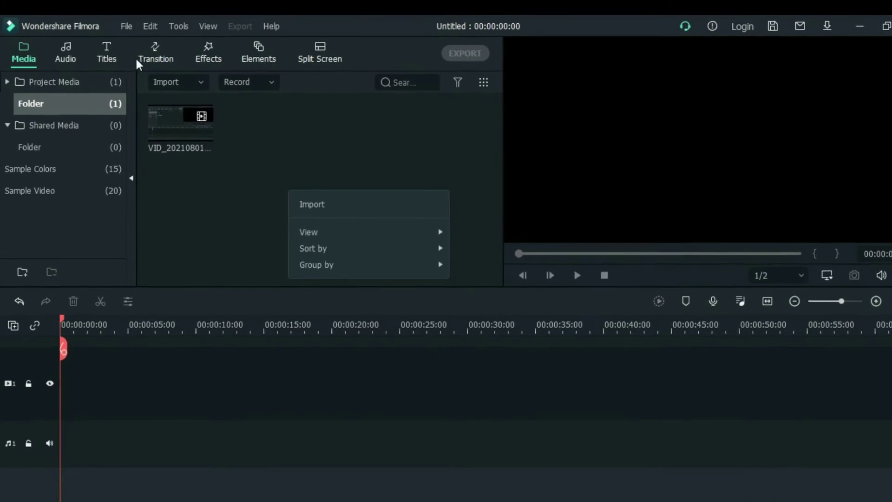
Import all four media files from the Filmora Edit Videos folder into the project's media folder
left_click(133, 27)
left_click(133, 28)
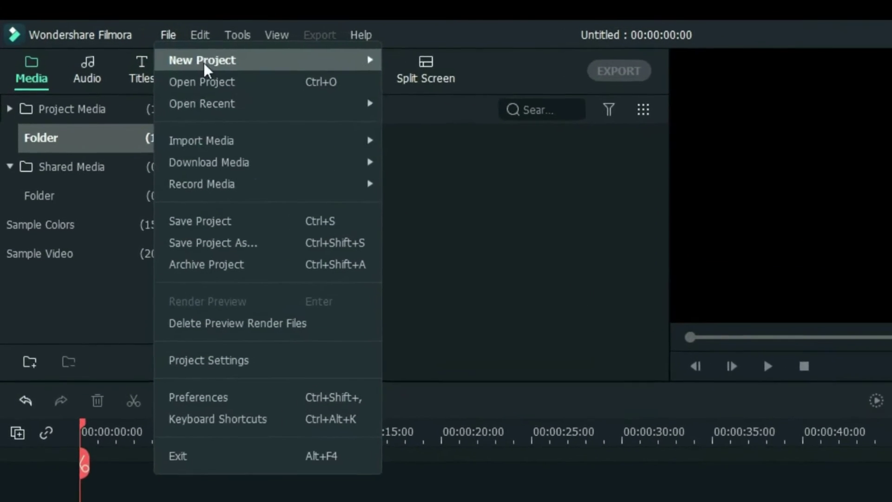
mouse_move(205, 141)
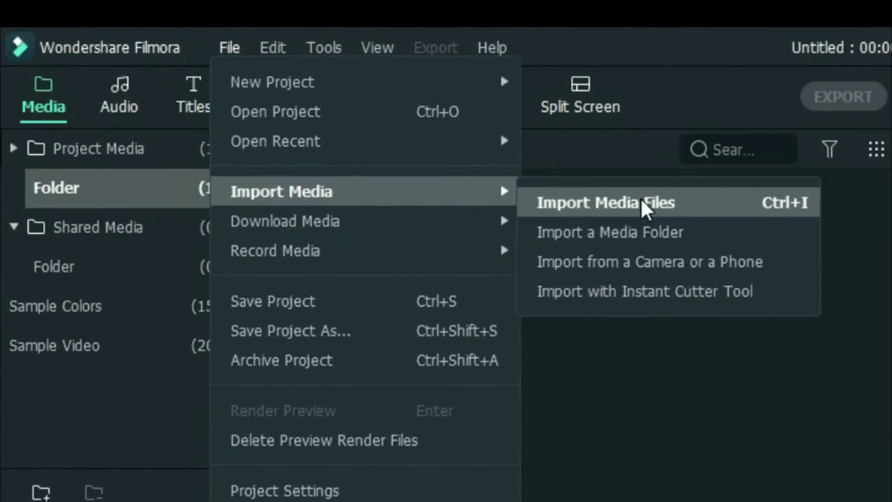
left_click(640, 198)
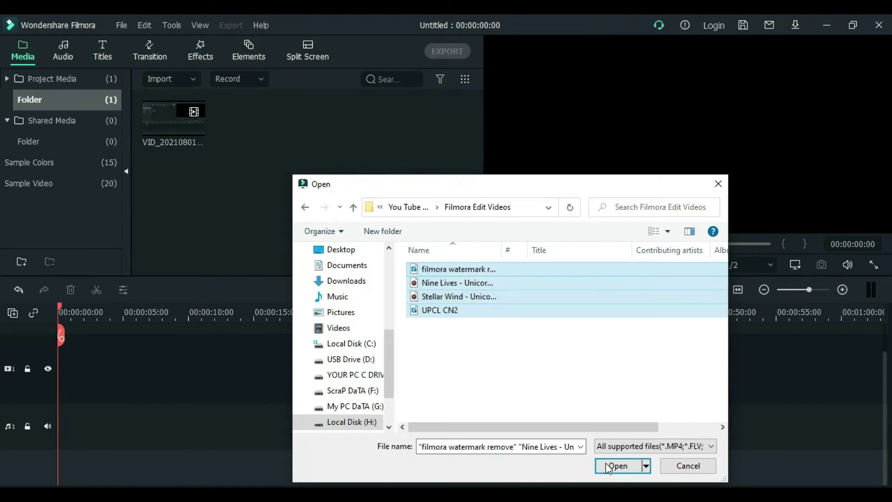
left_click(618, 466)
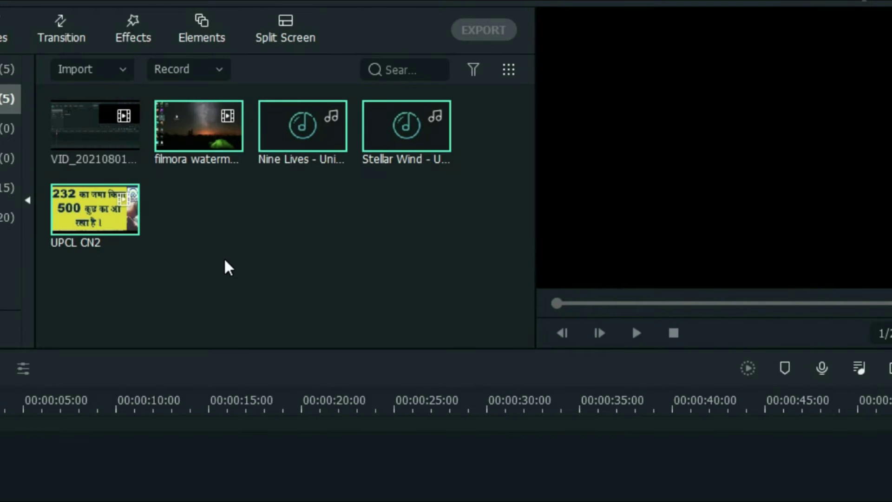
Delete the four newly imported files from the media library and confirm the deletion
mouse_move(218, 158)
right_click(195, 140)
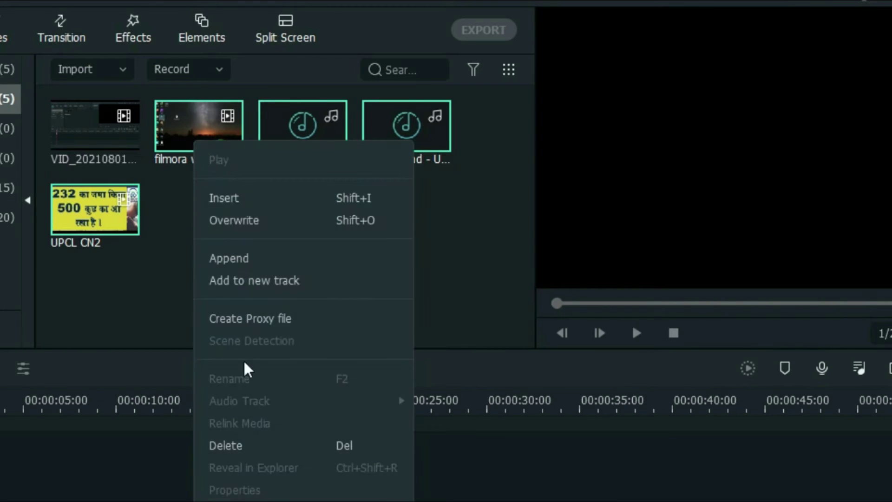
left_click(258, 445)
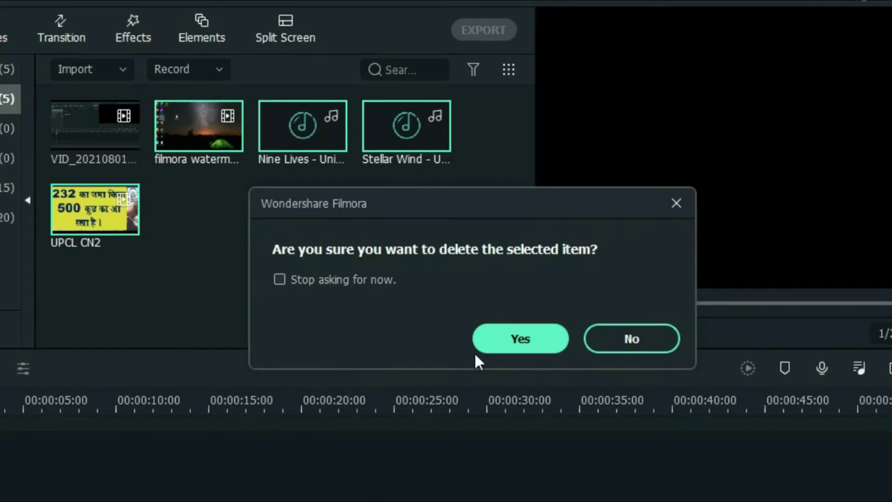
left_click(503, 336)
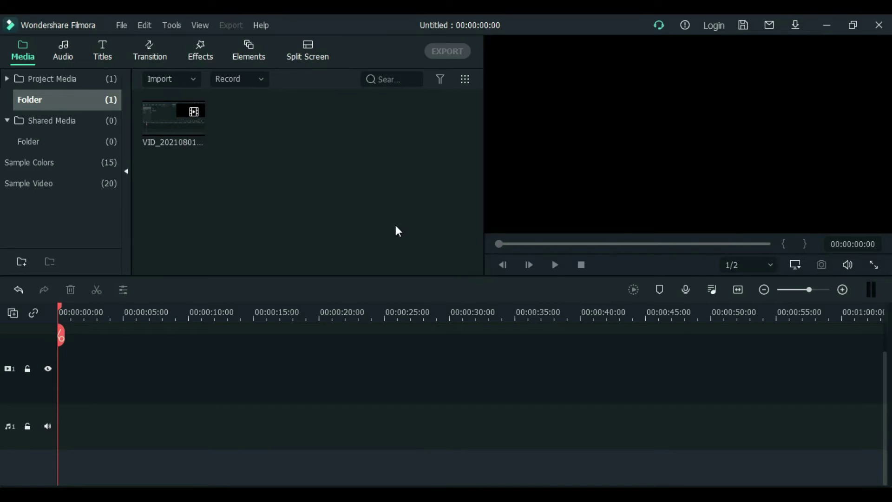
Switch to File Explorer and bring all four files of the Filmora Edit Videos folder into Filmora's media library
key("alt+Tab")
left_click_drag(588, 349, 581, 257)
left_click_drag(579, 294, 310, 193)
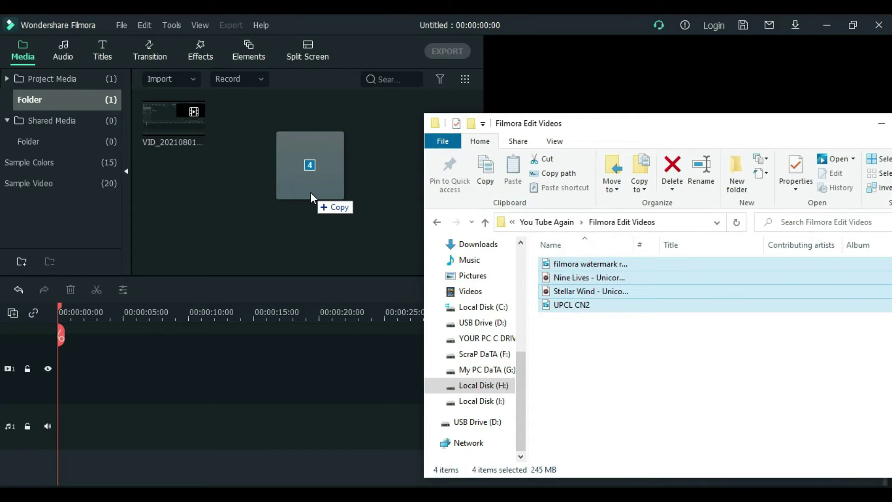
left_click_drag(310, 193, 310, 194)
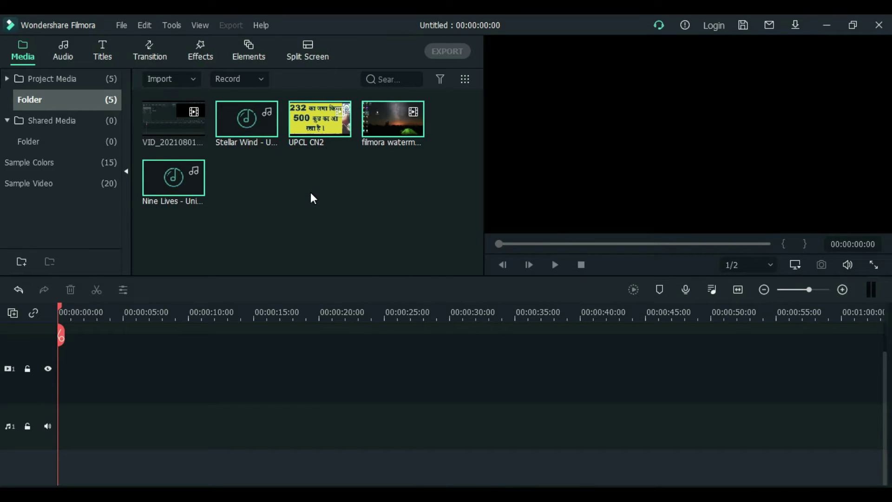
left_click(320, 217)
Place the filmora watermark remove clip at the start of video track 1 and mute its audio
left_click_drag(384, 129, 61, 375)
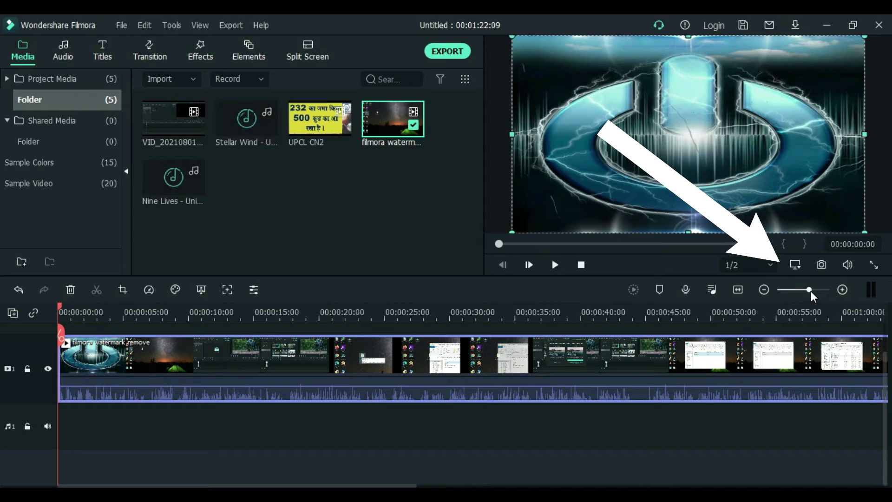
left_click_drag(810, 289, 818, 290)
right_click(253, 370)
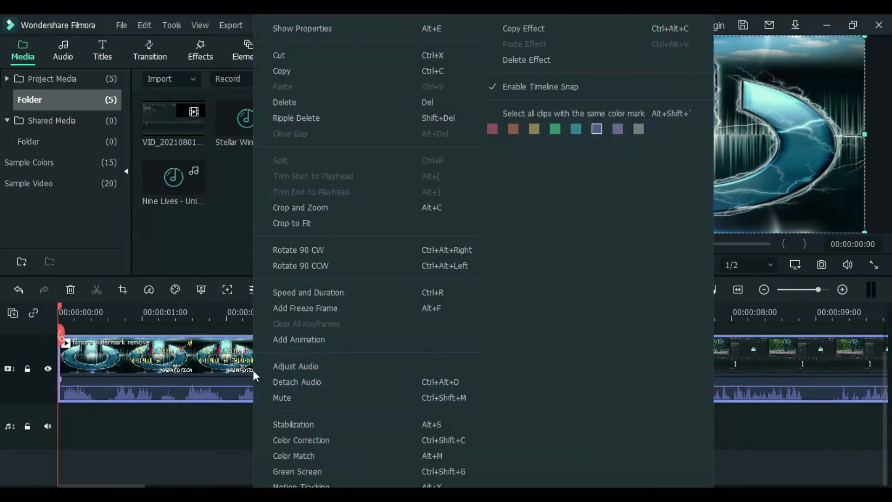
left_click(284, 397)
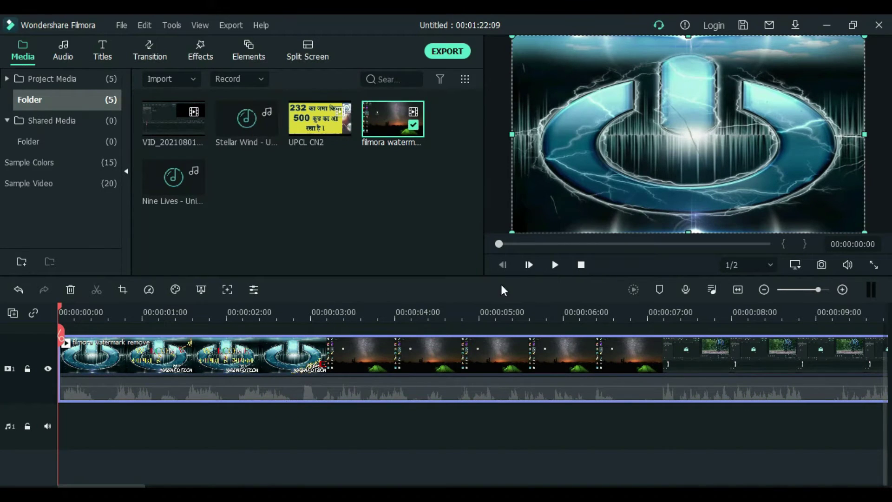
Play the muted clip from the start and pause it at about 00:00:03:10
left_click(556, 264)
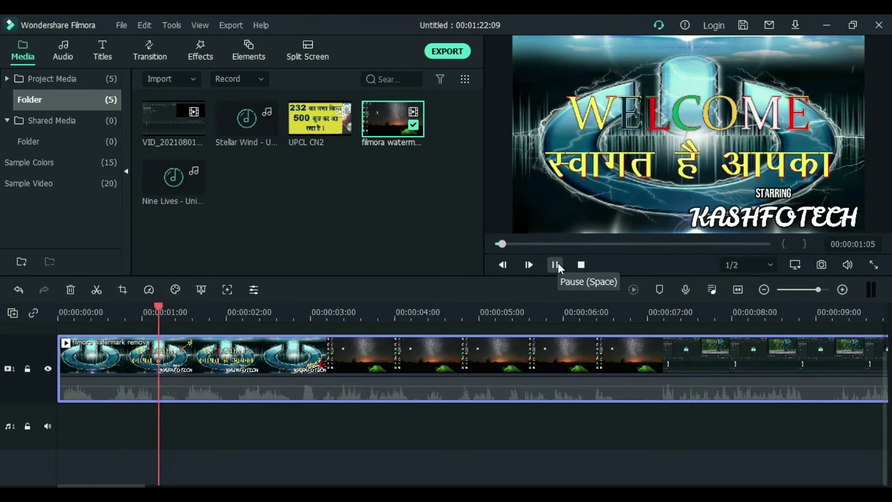
left_click(559, 263)
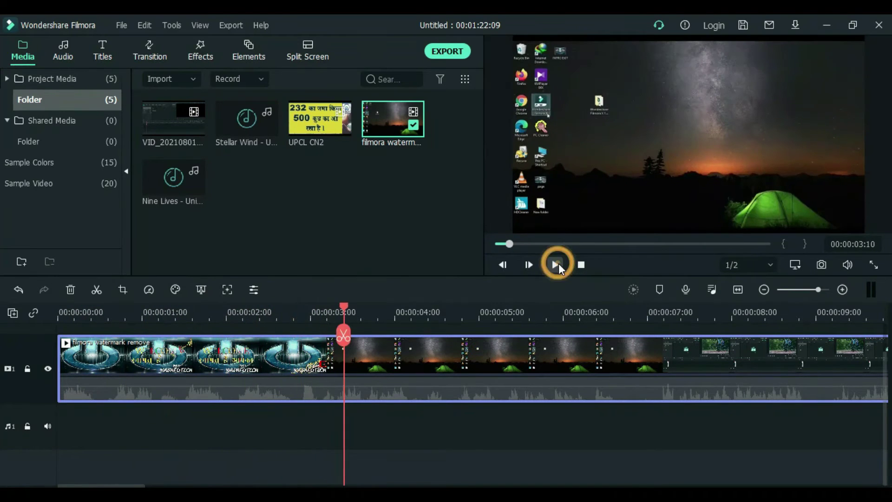
Try splitting the clip at 00:00:03:06 and moving its second part further along the track, and undo both changes
left_click_drag(344, 335, 335, 324)
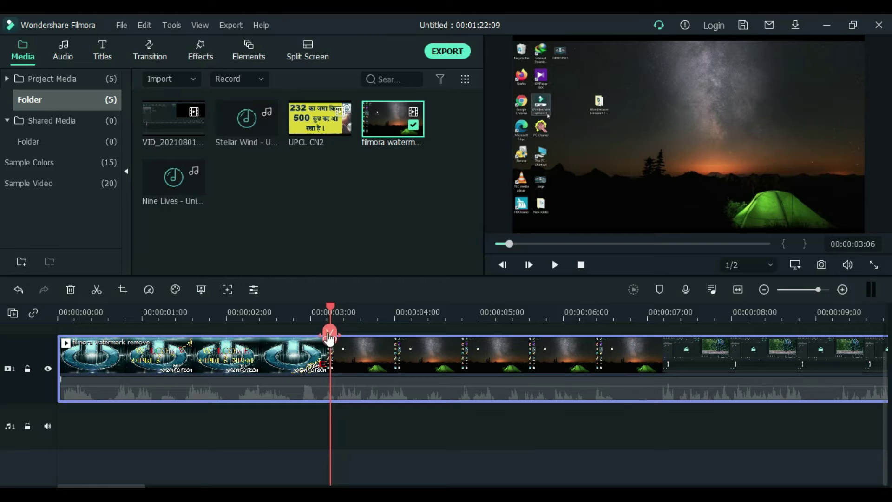
left_click(96, 289)
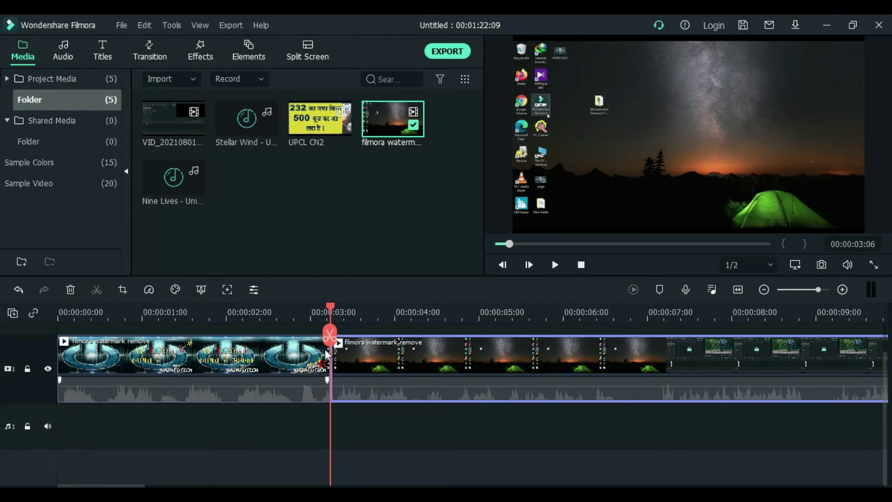
left_click(391, 313)
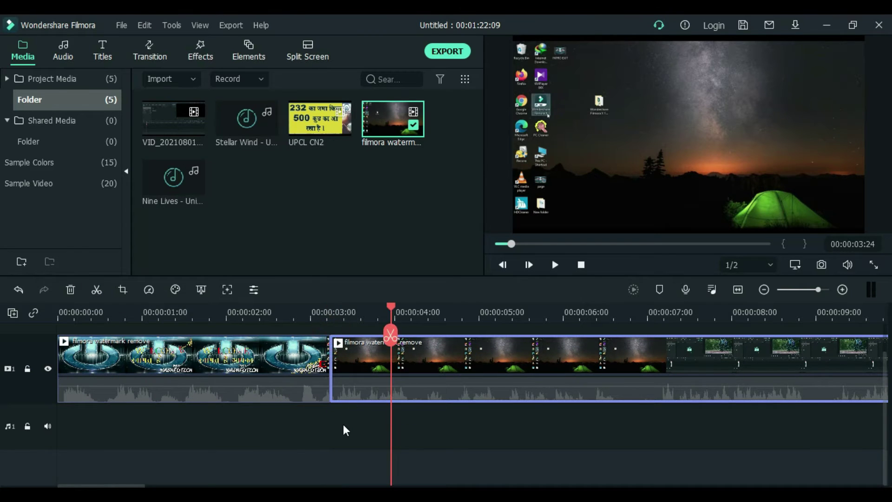
left_click_drag(279, 378, 247, 431)
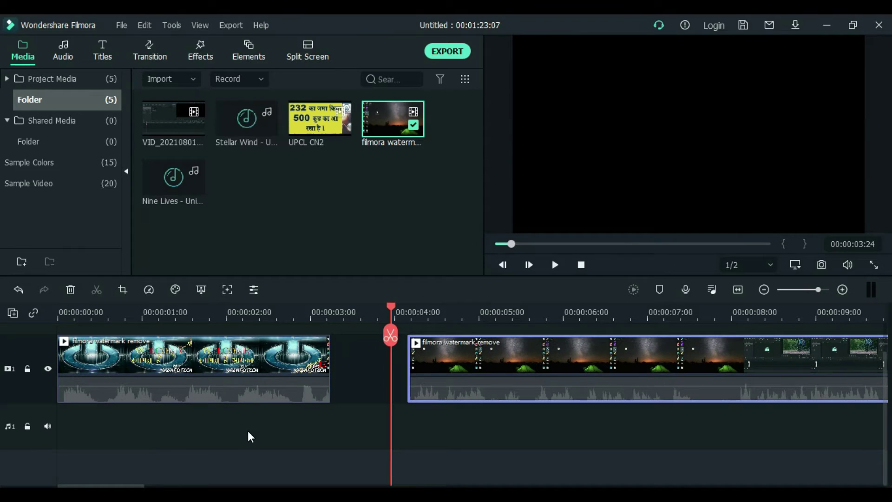
left_click(239, 370)
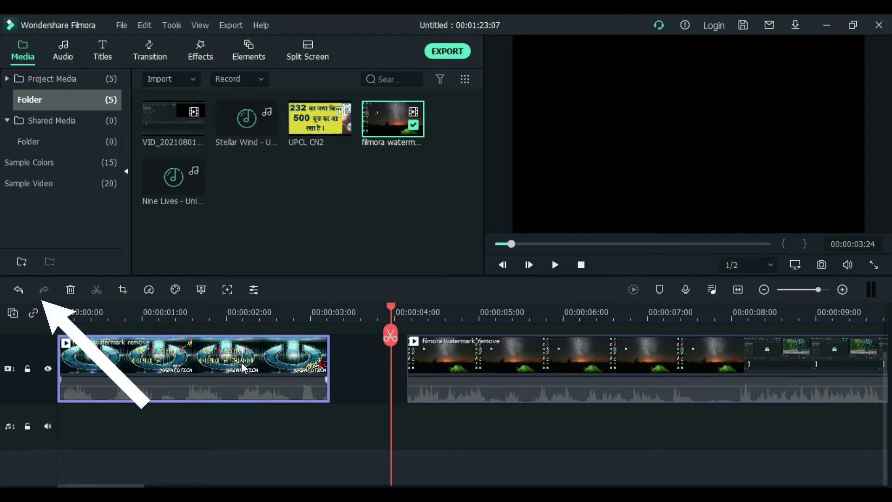
left_click(23, 288)
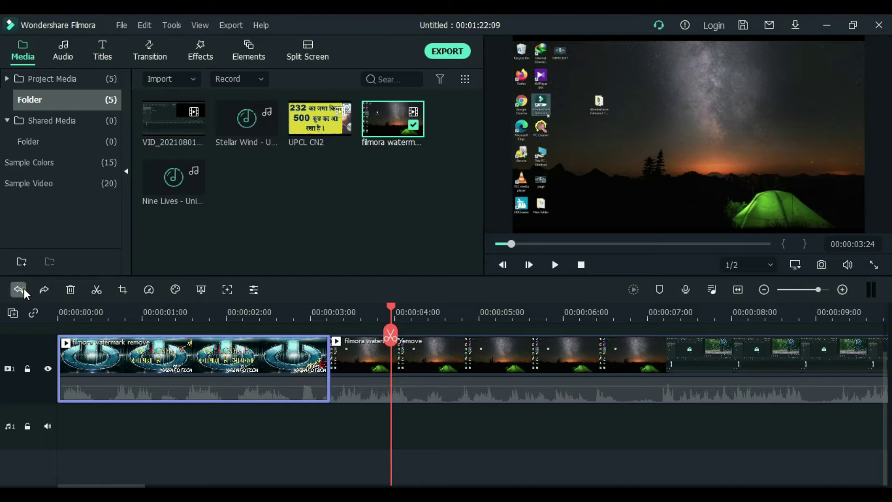
left_click(24, 288)
Split the clip again at 00:00:03:06 and shift its second part later on the track to open a gap
left_click_drag(390, 334, 330, 324)
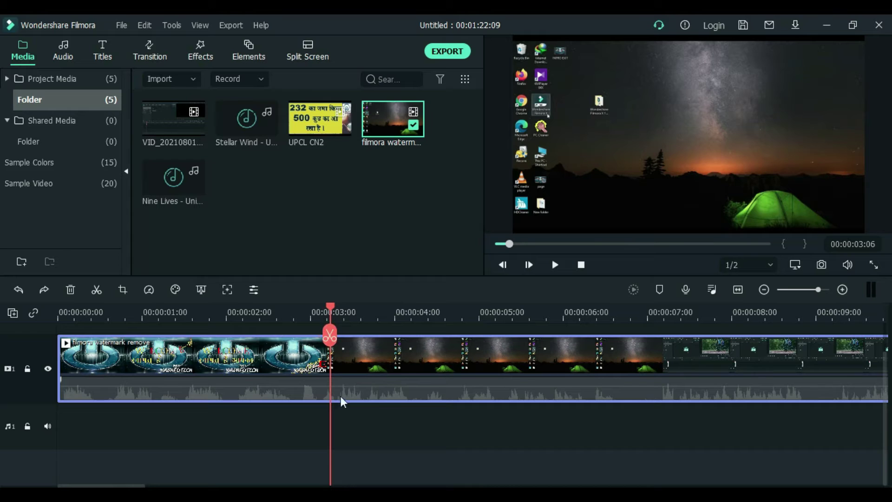
left_click(328, 337)
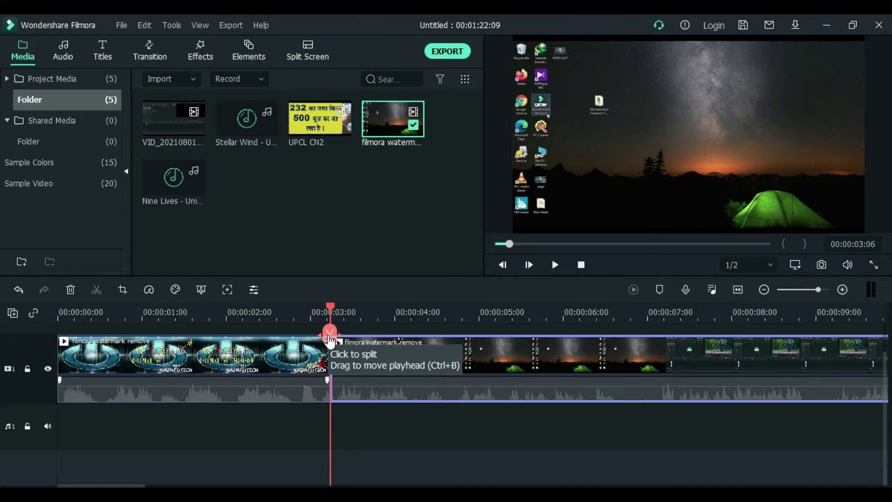
left_click_drag(409, 357, 448, 357)
Try deleting the intro part before the gap twice, undoing each deletion
left_click(241, 366)
right_click(233, 364)
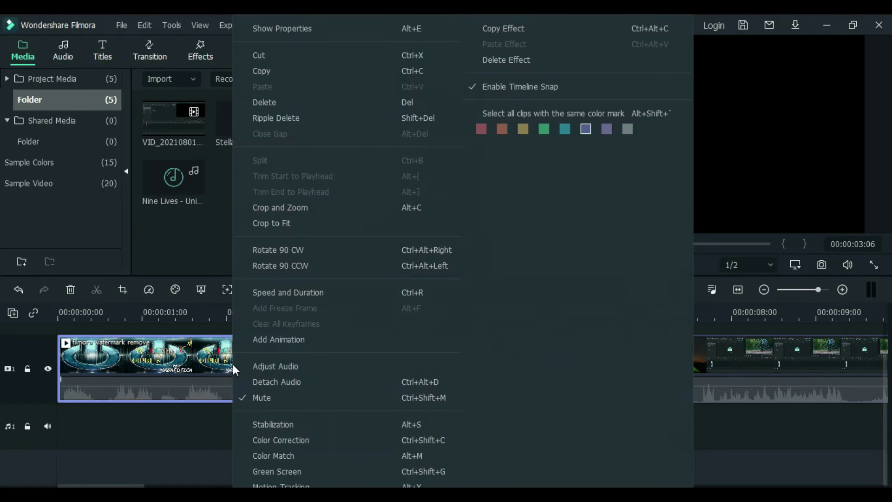
left_click(297, 101)
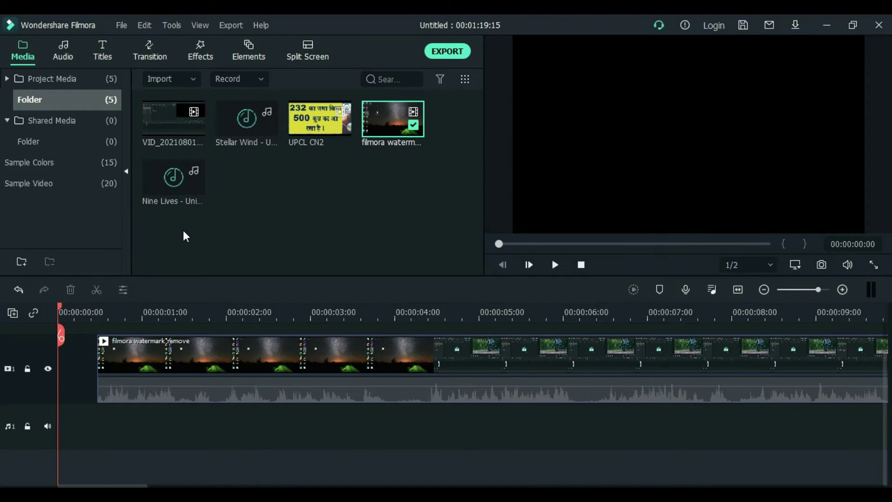
left_click(21, 289)
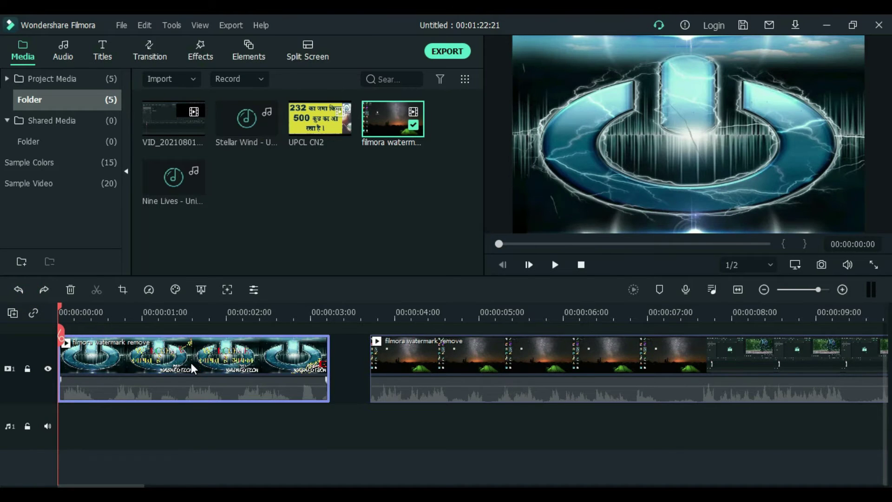
key("Delete")
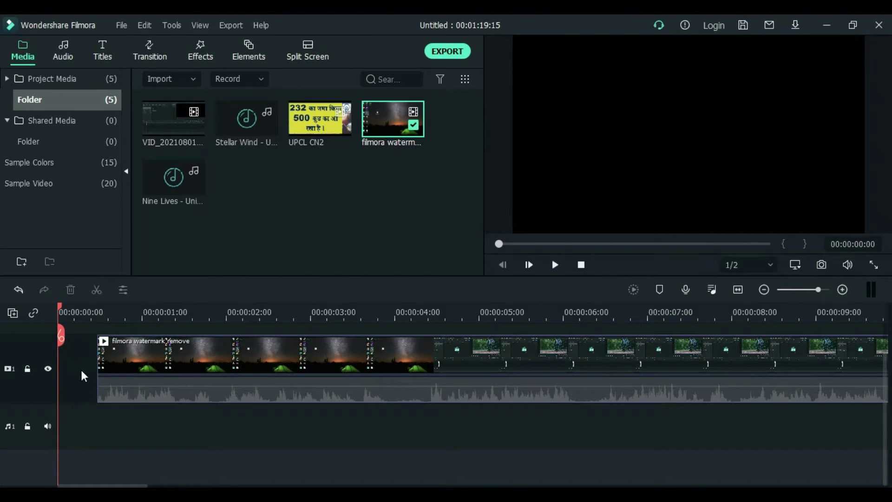
left_click(20, 289)
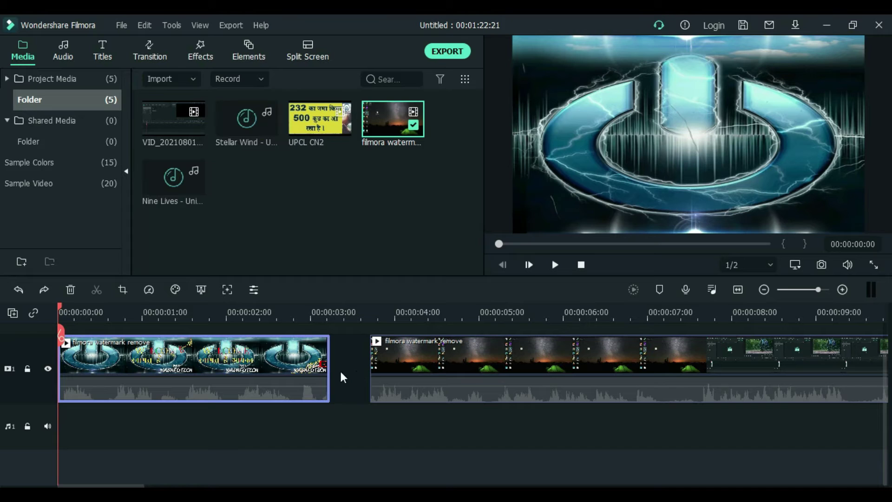
Cut the intro part from the start of the track and paste it directly after the end of the remaining clip
right_click(177, 362)
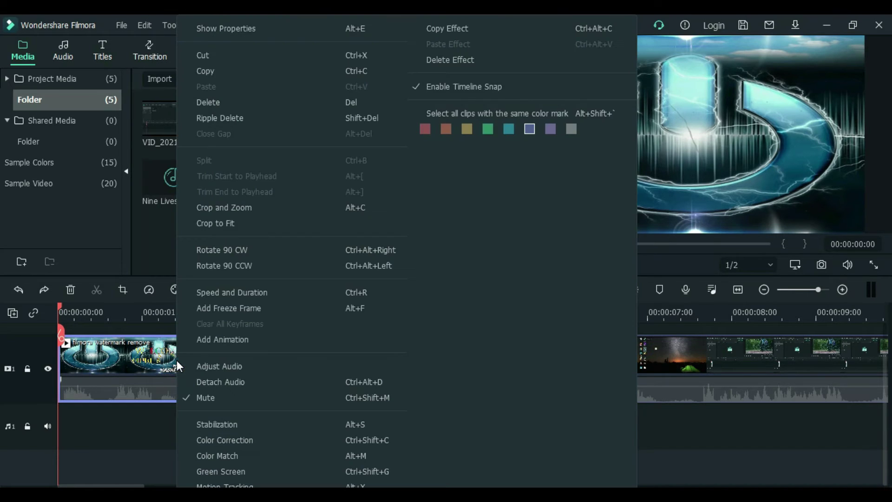
left_click(238, 58)
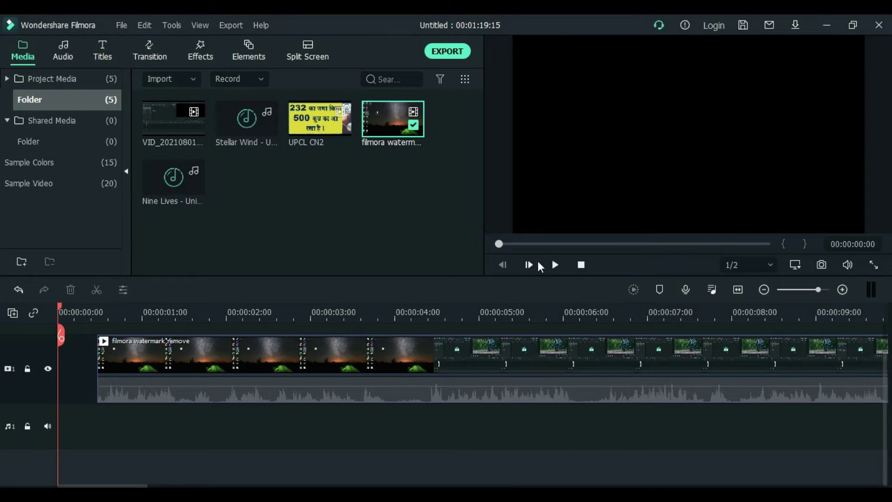
left_click_drag(499, 244, 776, 245)
right_click(696, 309)
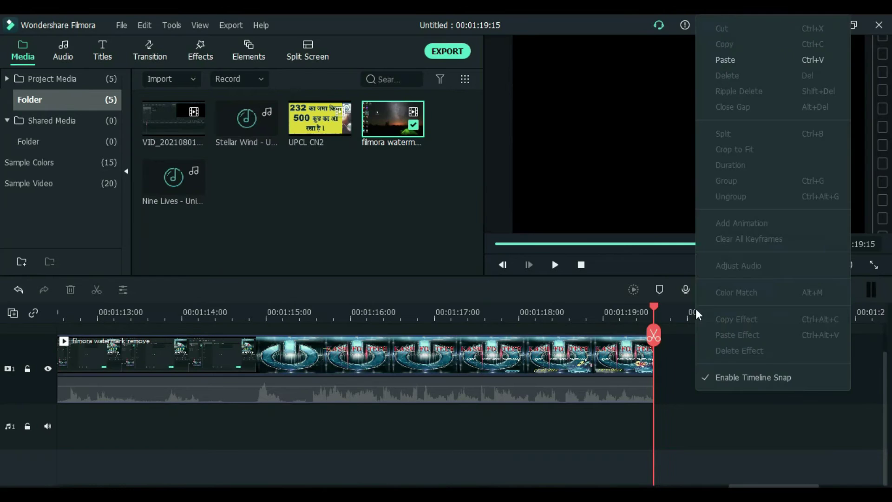
left_click(715, 73)
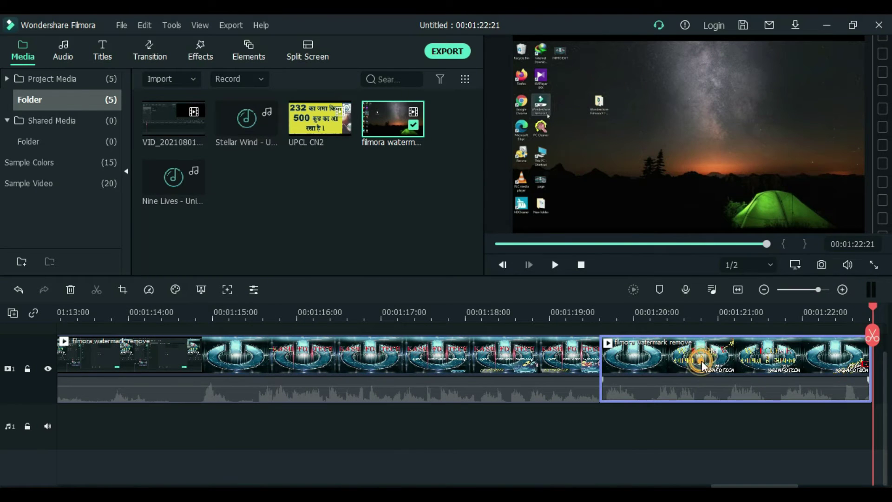
Undo the pasting, cutting, shifting and splitting until the track holds the single original clip
key("ctrl+z")
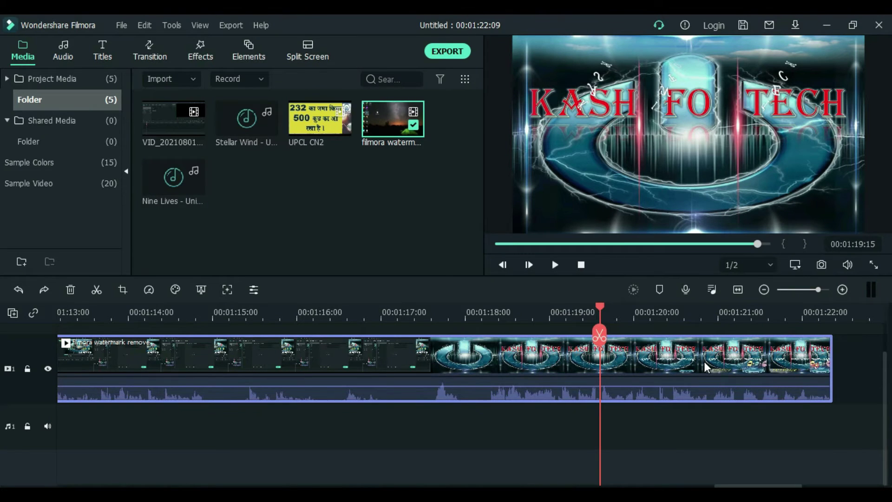
key("ctrl+z")
Split the clip at 00:00:03:05 and 00:00:04:20, and move the intro part between the two starry-sky parts
left_click_drag(190, 332, 327, 339)
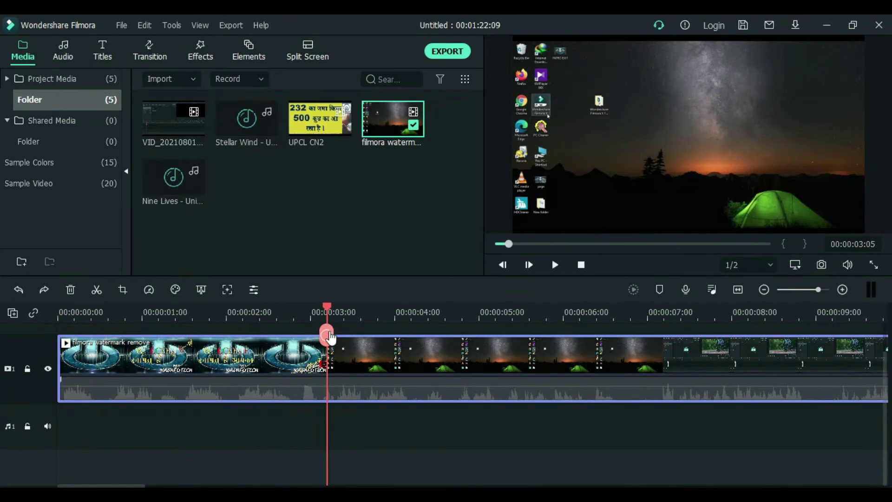
left_click(327, 335)
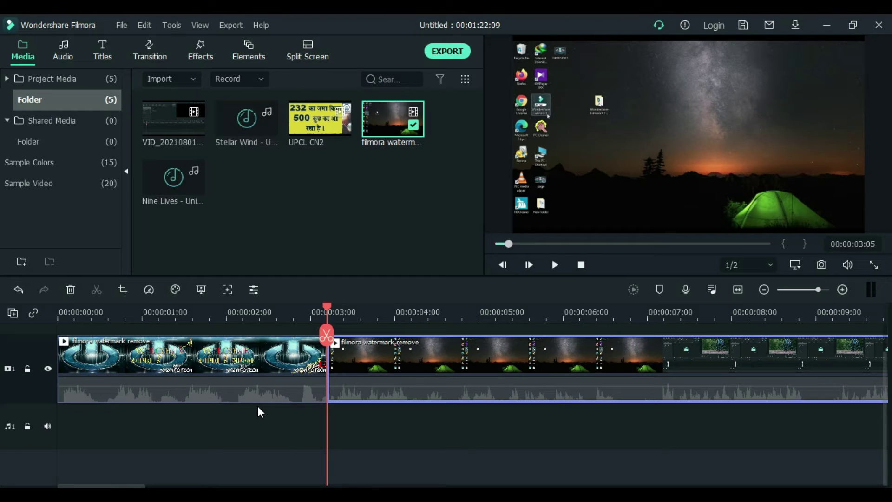
left_click(461, 312)
left_click(462, 335)
left_click_drag(179, 364, 592, 397)
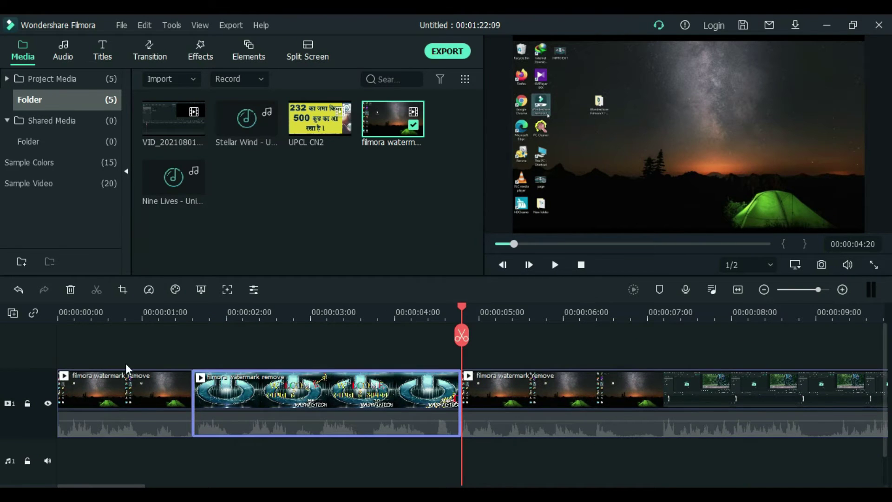
left_click(105, 397)
left_click(205, 396)
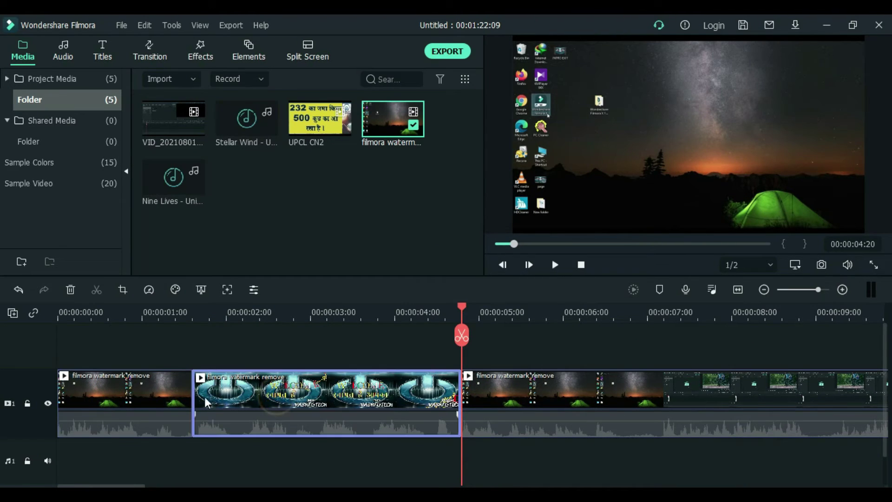
left_click(107, 397)
left_click(359, 392)
key("ctrl+z")
Split the intro part at 00:00:02:20 and trim away most of its second piece from the start
left_click(293, 312)
left_click(298, 390)
left_click(293, 338)
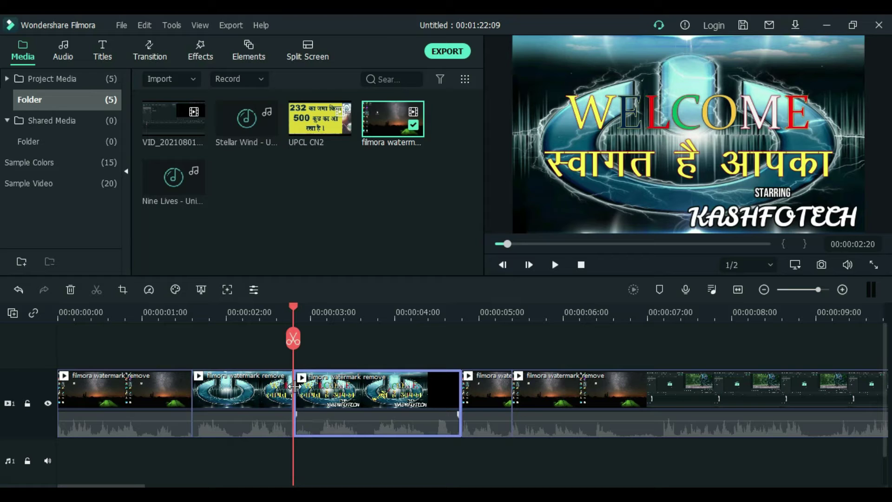
left_click_drag(294, 387, 444, 389)
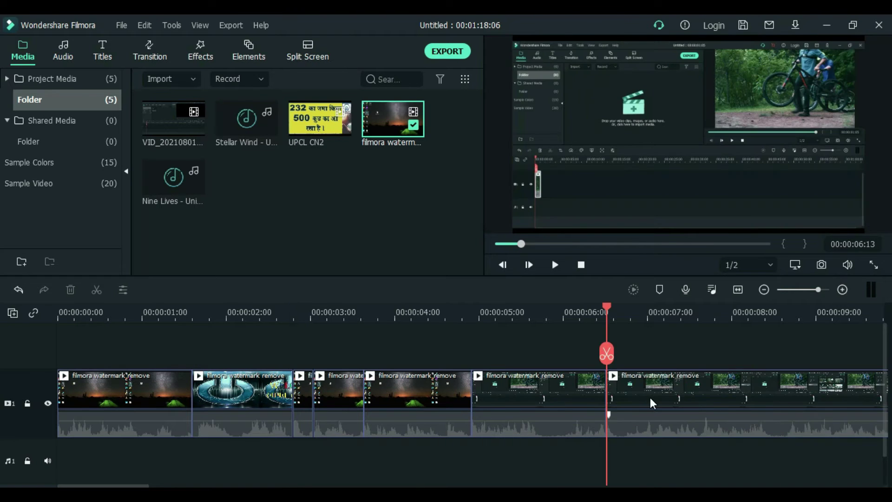
Move the part starting at 00:00:06:13 later to open a gap, and move it back to close the gap
left_click(742, 395)
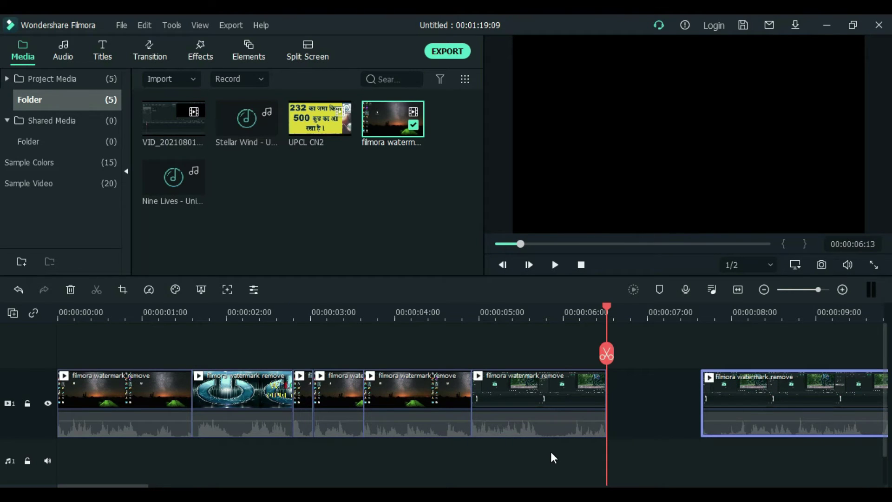
left_click(613, 425)
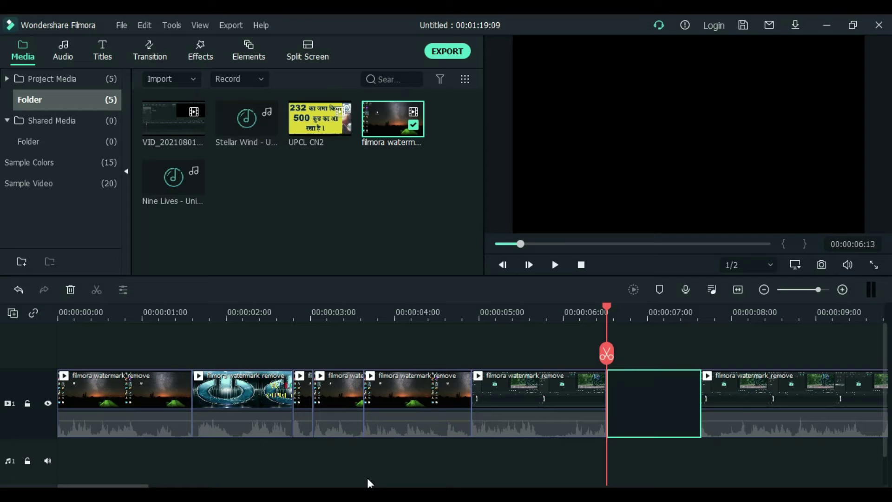
left_click_drag(768, 408, 684, 409)
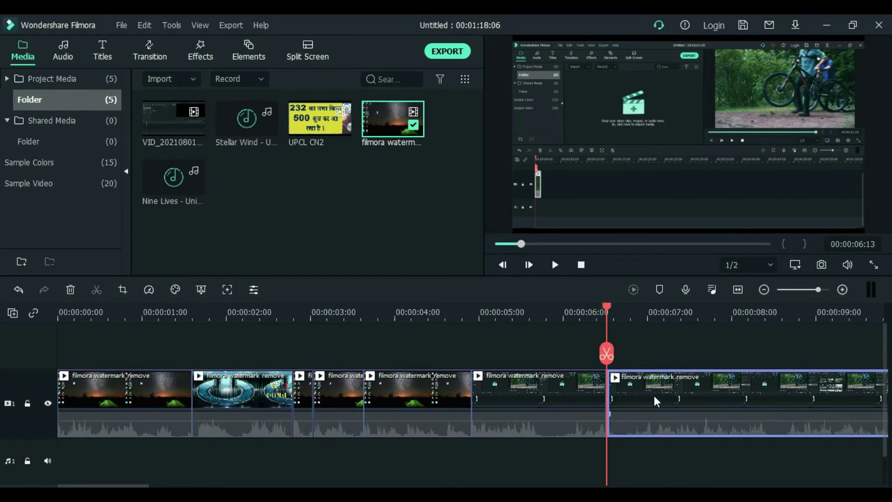
key("ctrl+z")
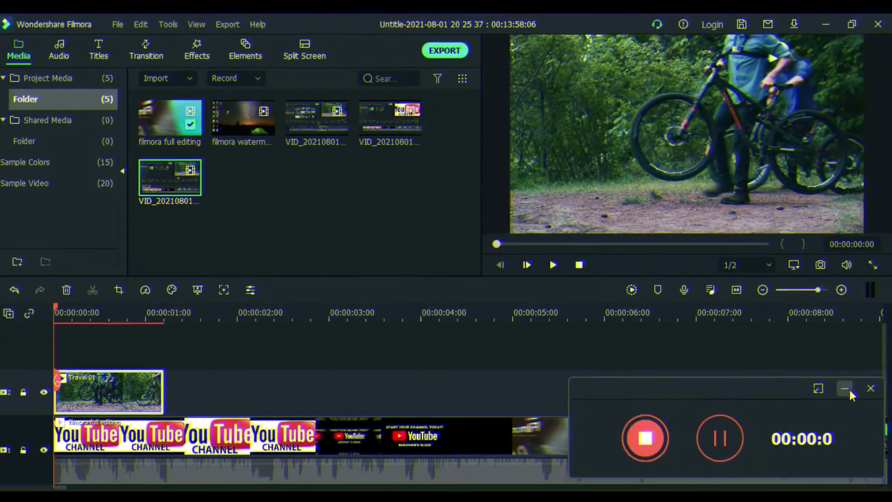
left_click(847, 390)
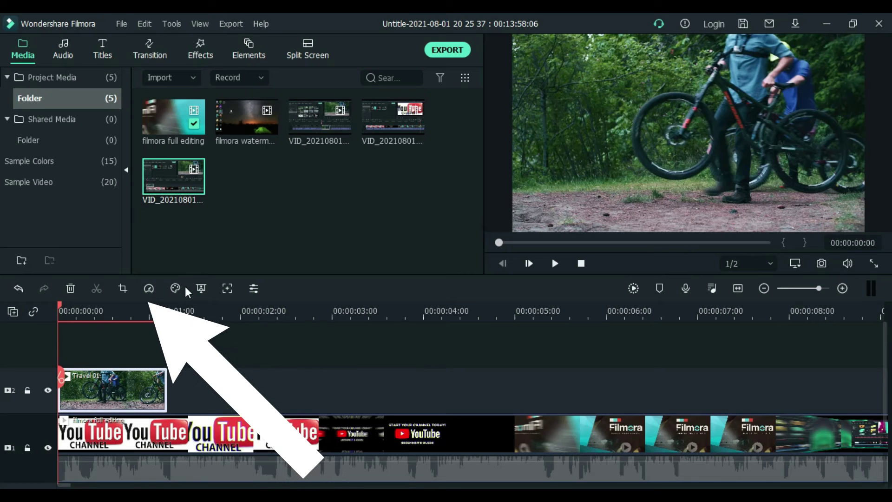
Slow the Travel 01 clip on video track 2 to 0.25x speed and play it back briefly
left_click(149, 291)
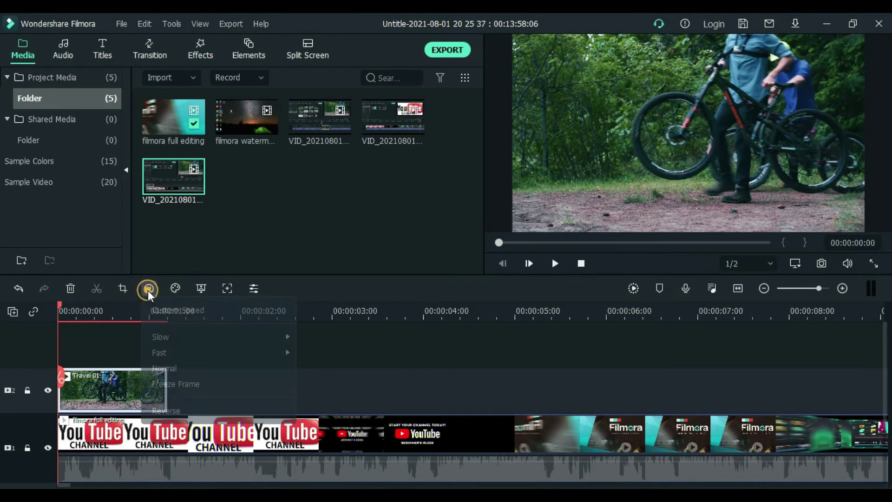
mouse_move(166, 336)
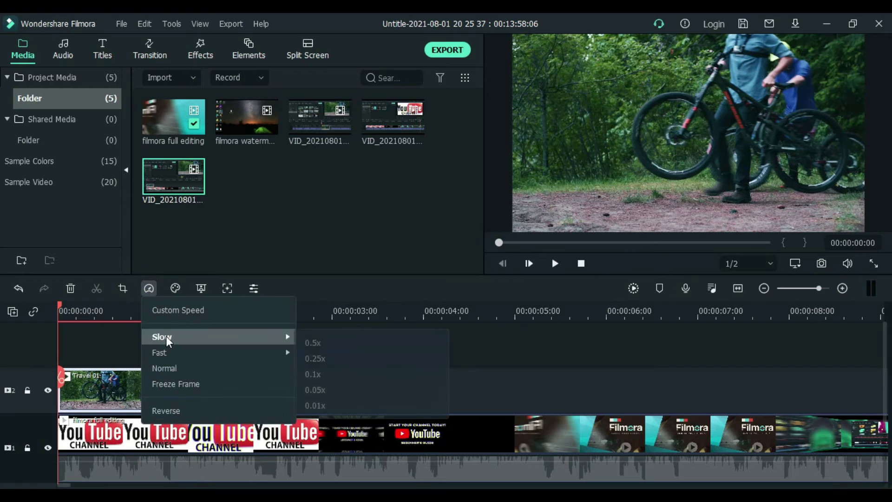
left_click(345, 360)
left_click(554, 265)
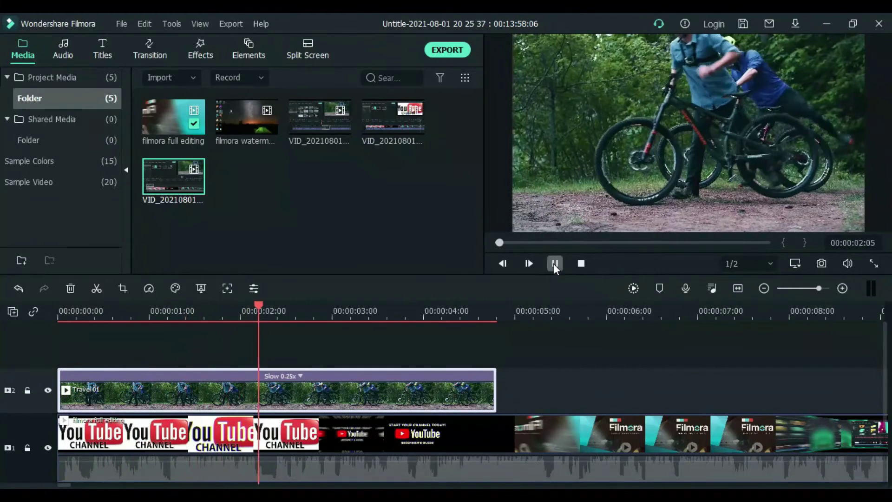
left_click(555, 264)
Return the Travel 01 clip to normal speed, and play it reversed
left_click(149, 288)
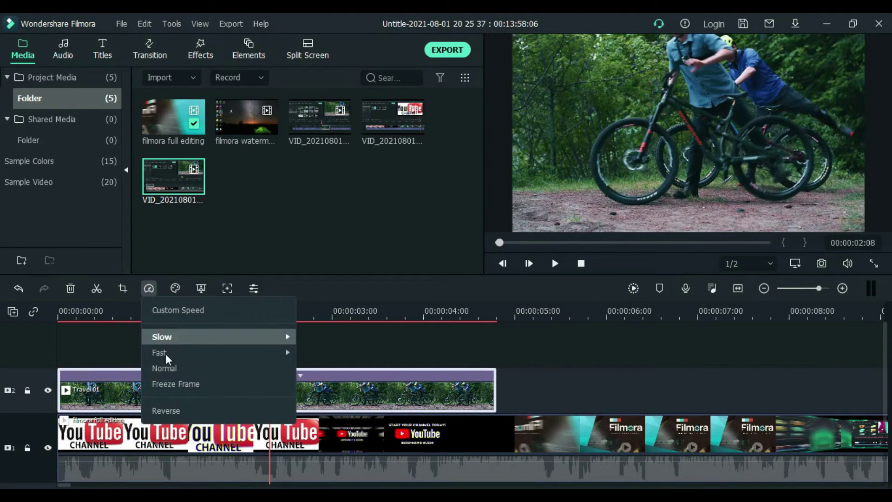
left_click(168, 370)
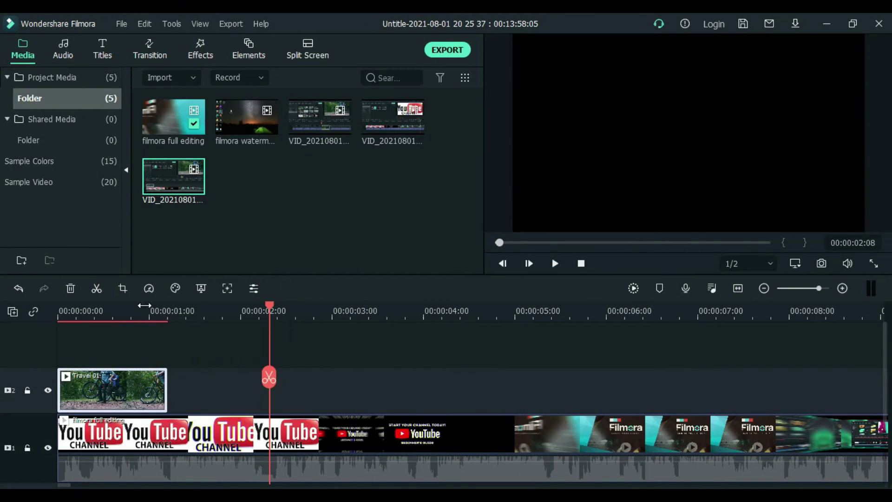
left_click(555, 264)
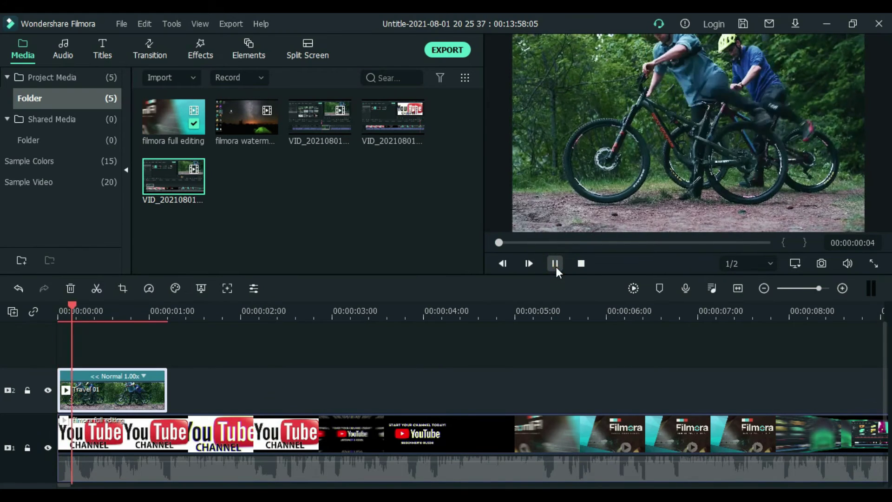
Stop the reversed playback and set the Travel 01 clip to forward slow motion at 0.50x
left_click(556, 264)
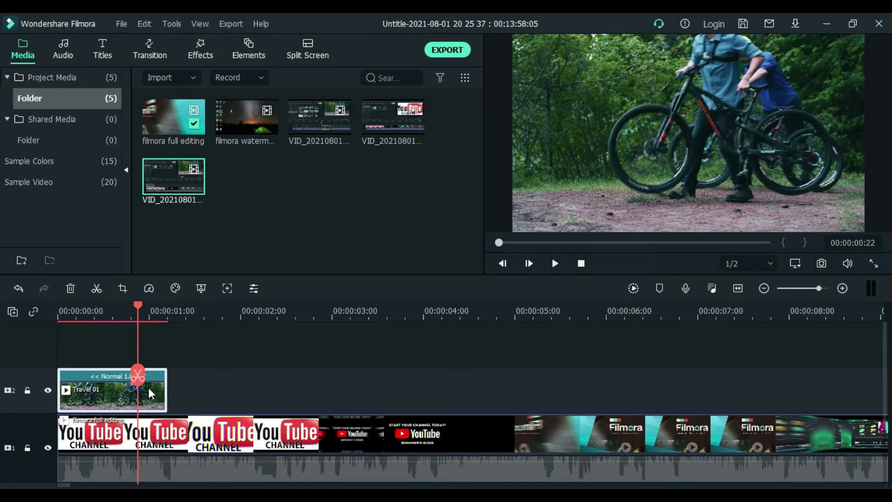
left_click(113, 375)
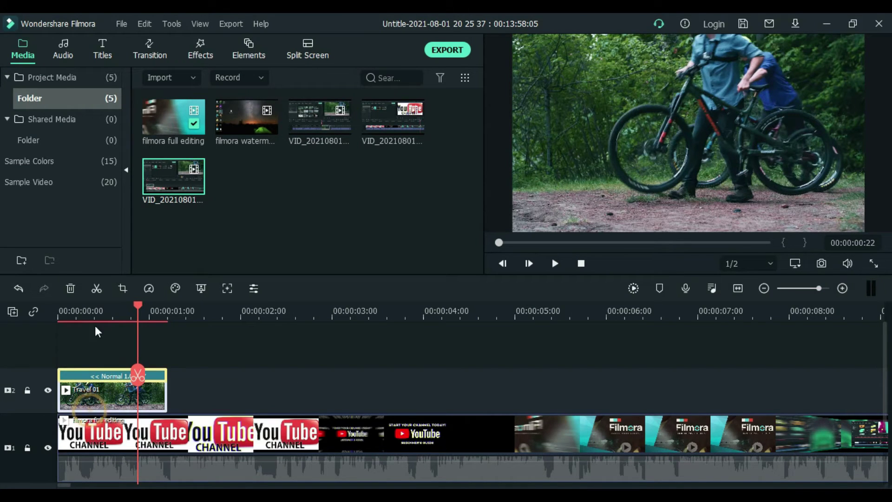
left_click(146, 287)
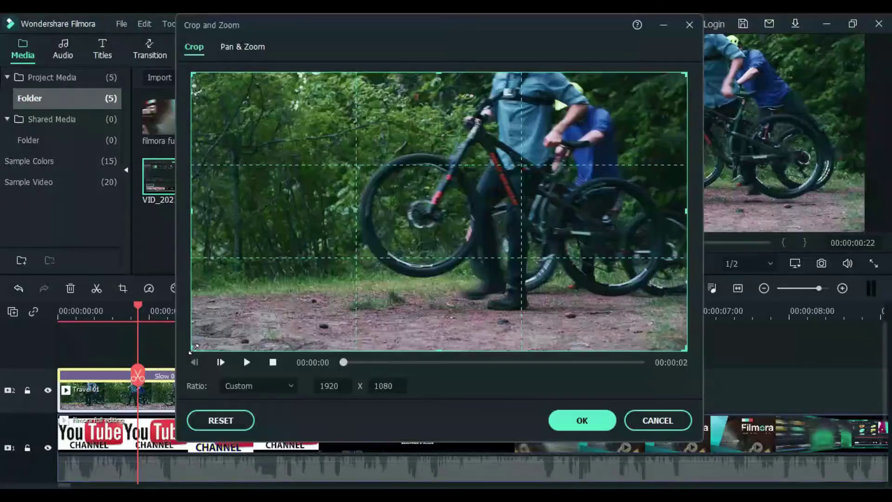
Crop the Travel 01 clip to its upper-right 1390 x 876 area around the cyclists and play the result briefly
left_click_drag(191, 352, 328, 297)
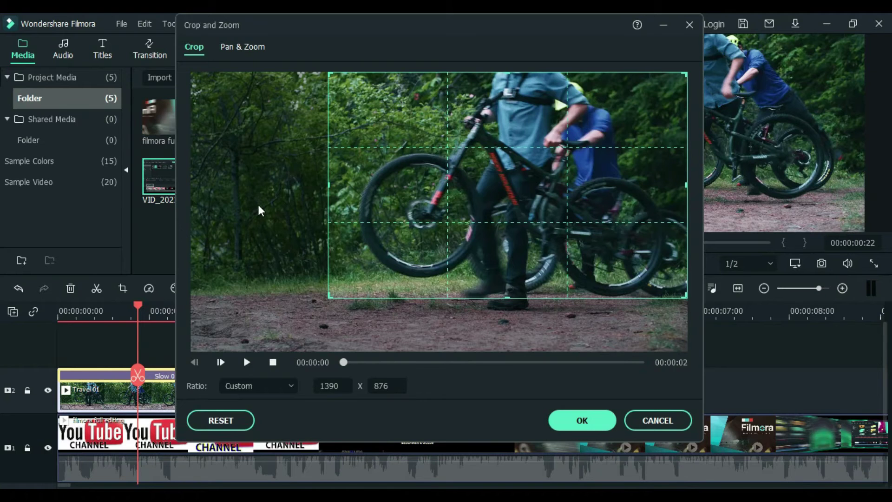
left_click(582, 420)
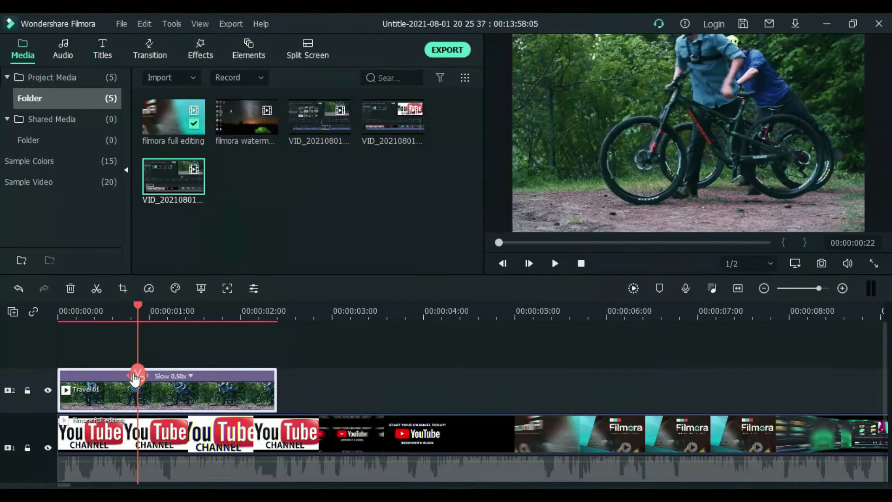
left_click(555, 264)
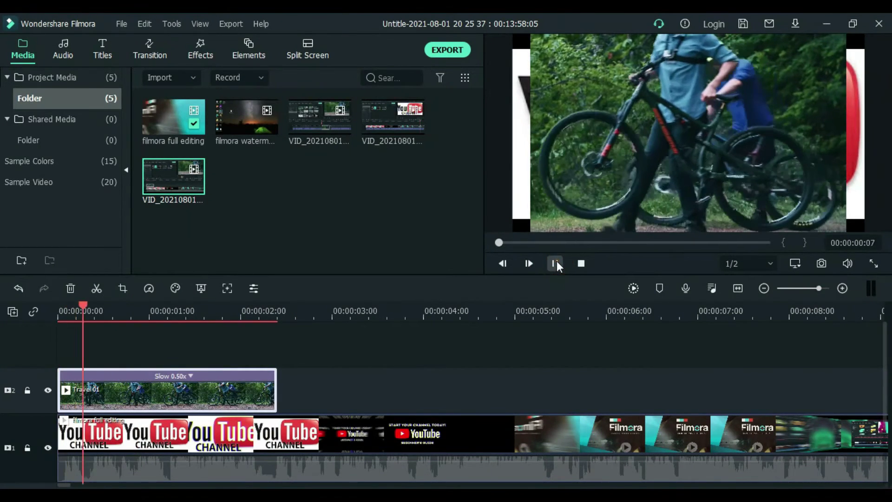
left_click(556, 263)
key("Home")
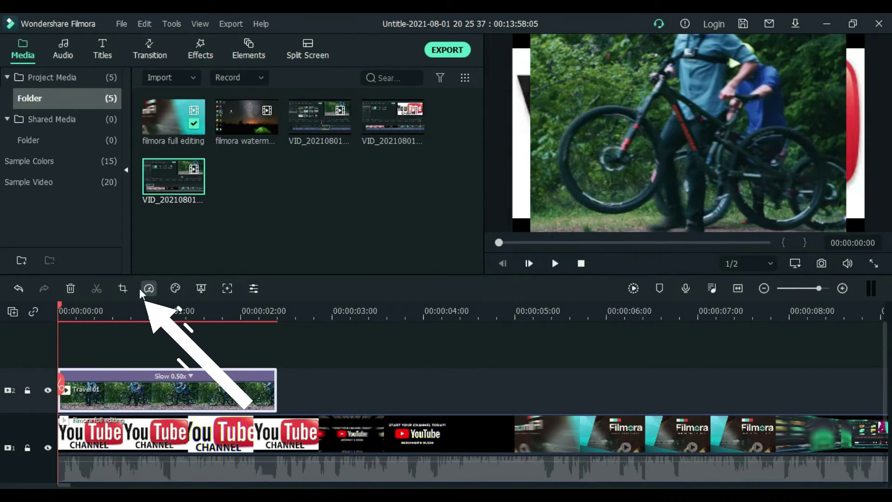
Apply a Pan & Zoom to the Travel 01 clip with the 958 x 539 end frame over the front rider, and play it
left_click(122, 288)
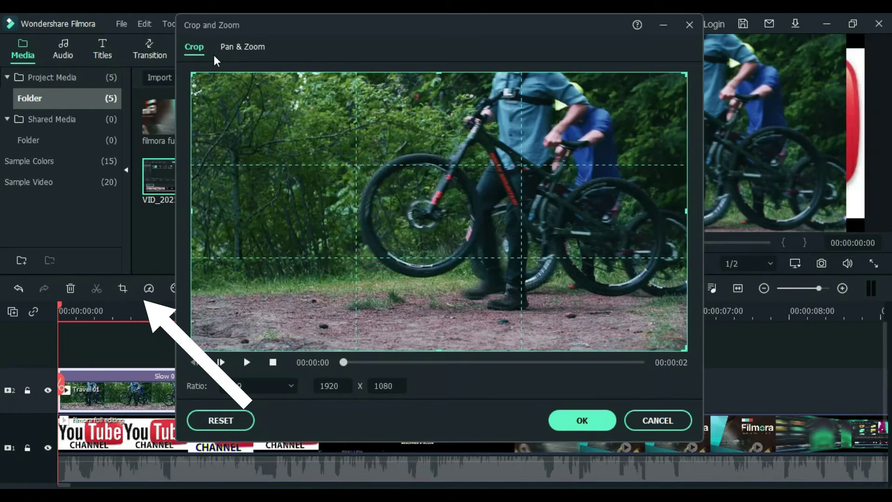
left_click(234, 50)
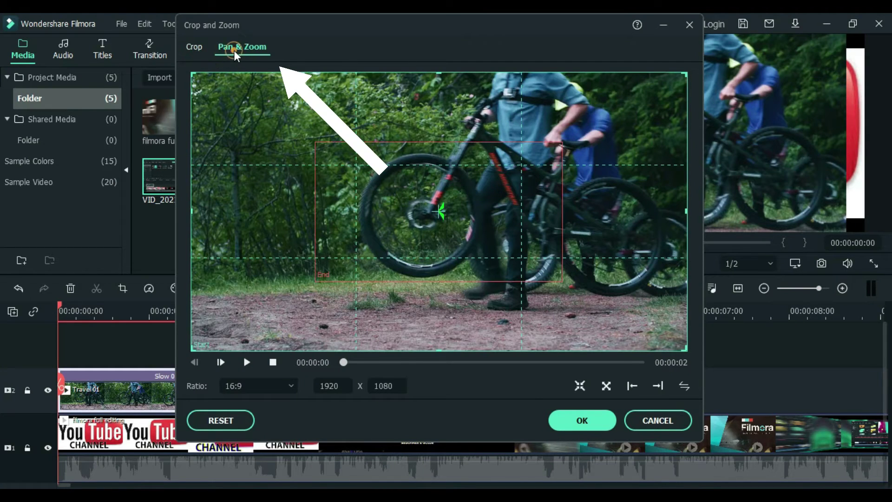
left_click(446, 208)
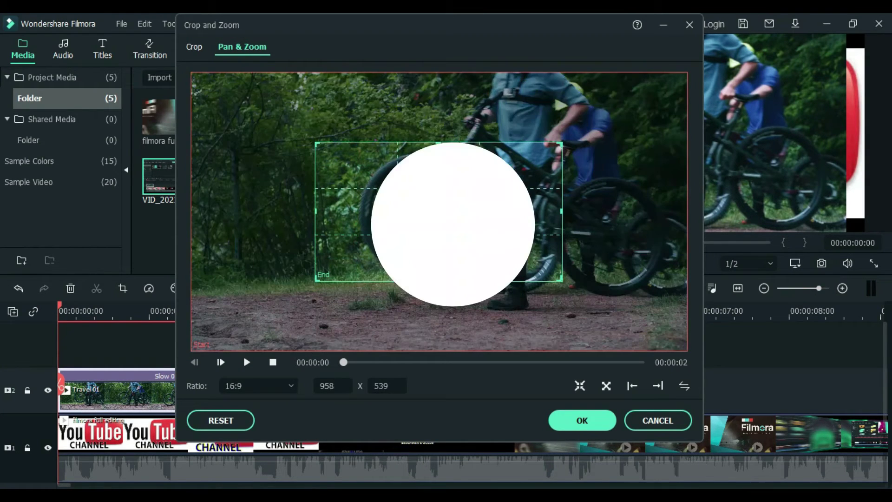
left_click_drag(447, 207, 492, 85)
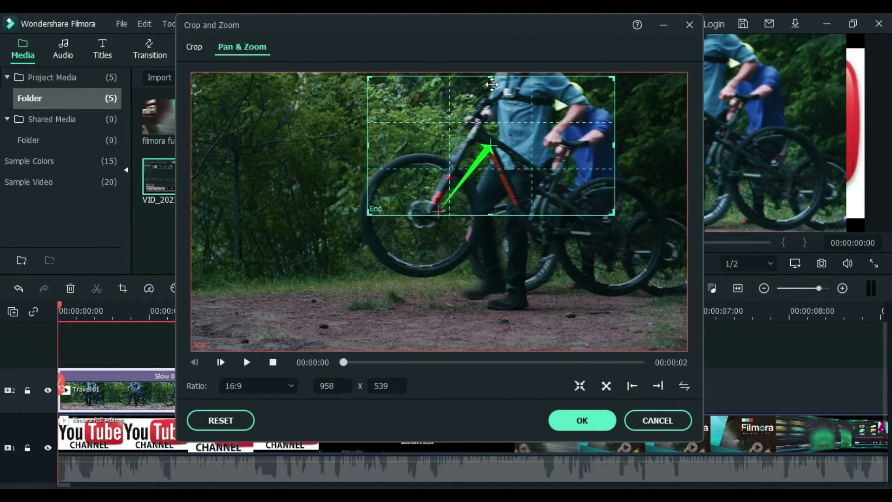
left_click(586, 421)
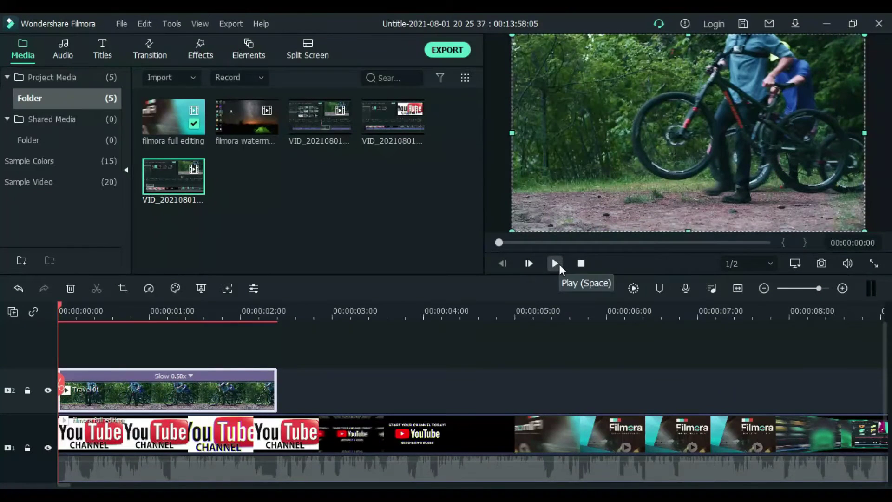
left_click(559, 266)
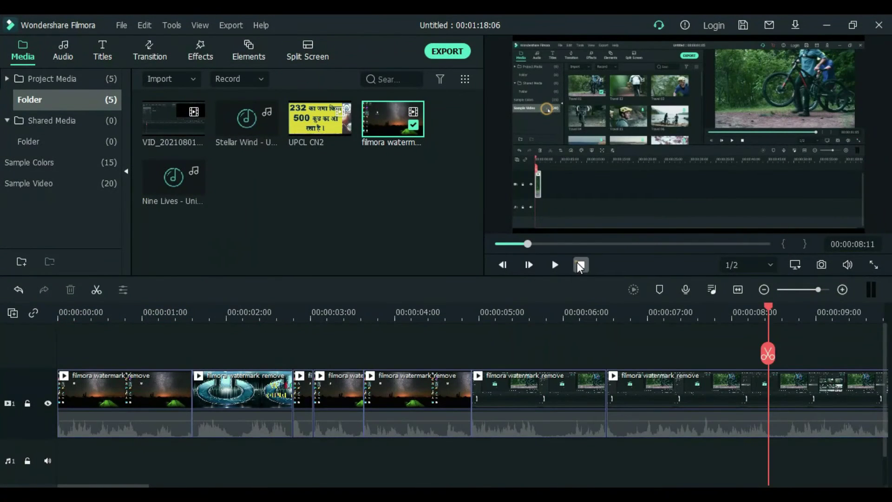
Place the UPCL CN2 video on video track 2 above the main clips, starting at about 00:00:02:12
left_click(577, 262)
key("space")
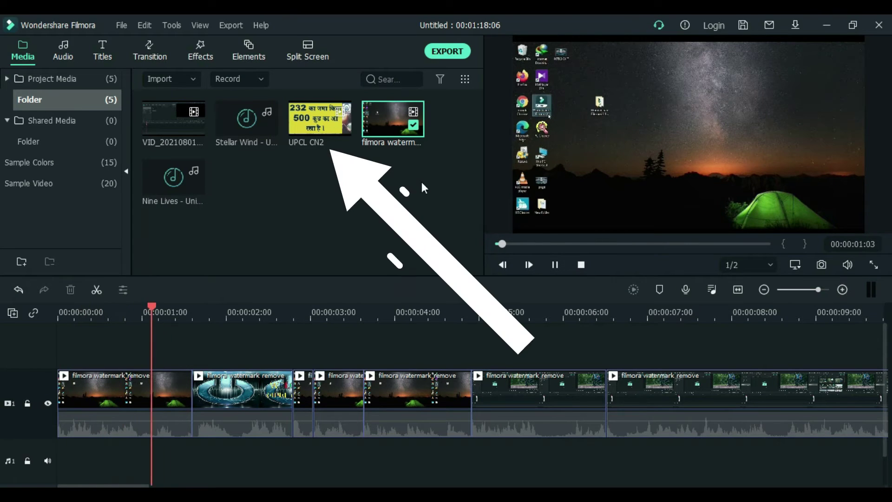
key("space")
left_click_drag(316, 113, 267, 361)
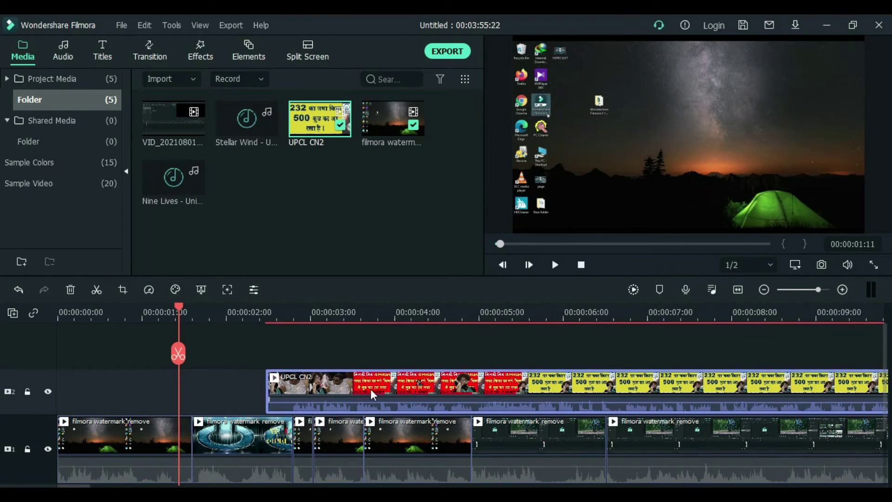
Mute the UPCL CN2 clip on video track 2 and play the timeline to check it
right_click(388, 401)
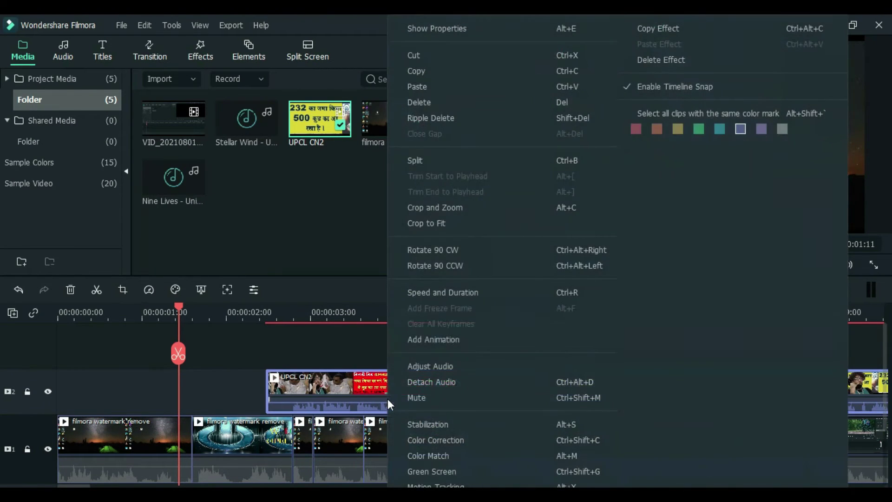
left_click(447, 400)
right_click(425, 398)
left_click(473, 400)
left_click_drag(409, 405, 415, 418)
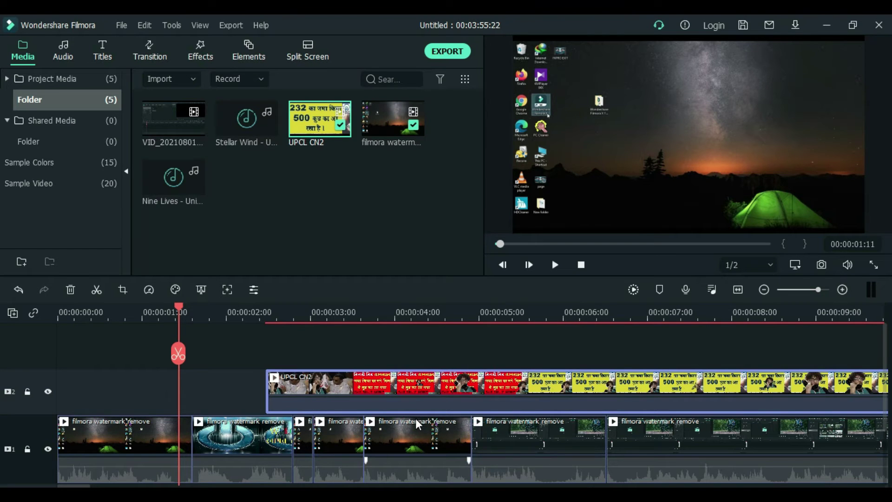
key("space")
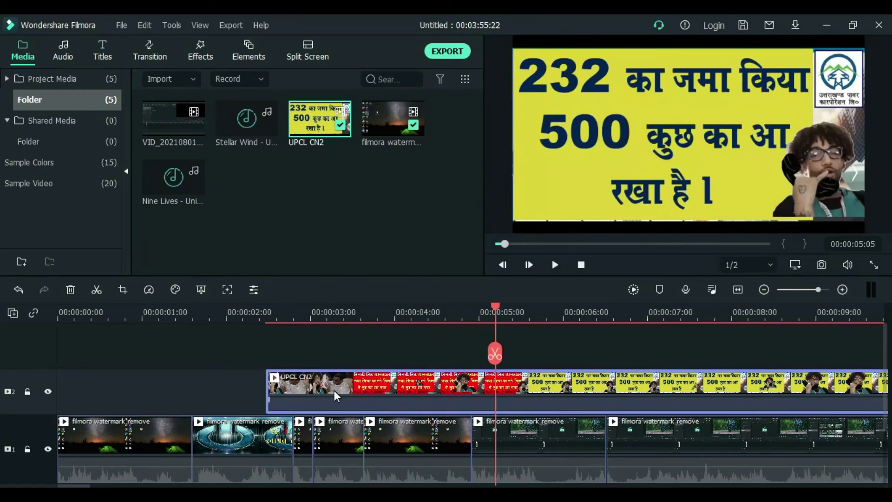
key("space")
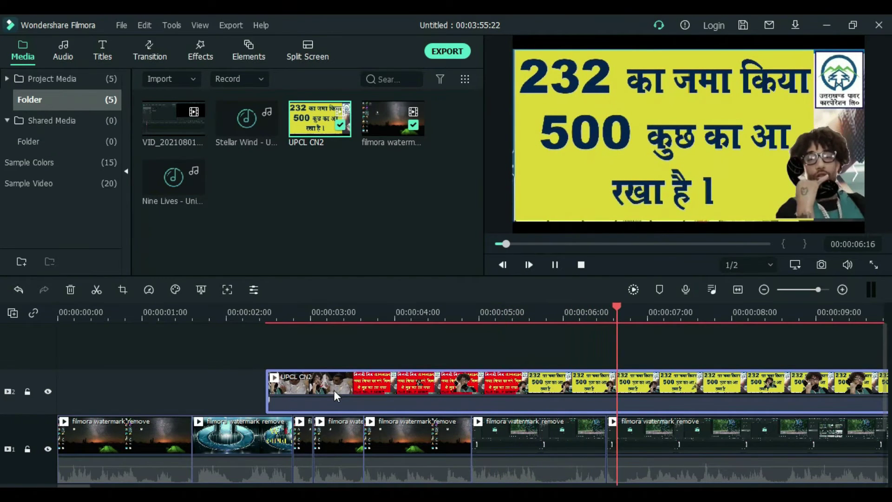
key("space")
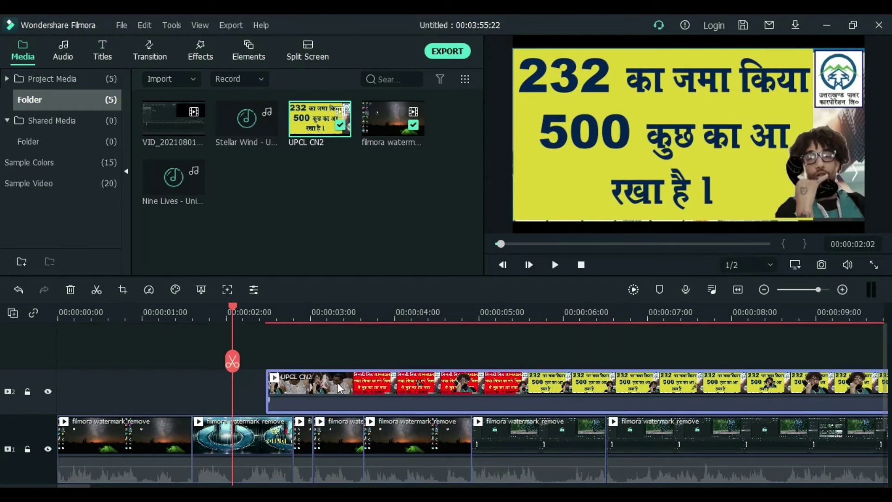
Shrink the UPCL CN2 overlay to a small picture-in-picture over the main video and play it
double_click(356, 390)
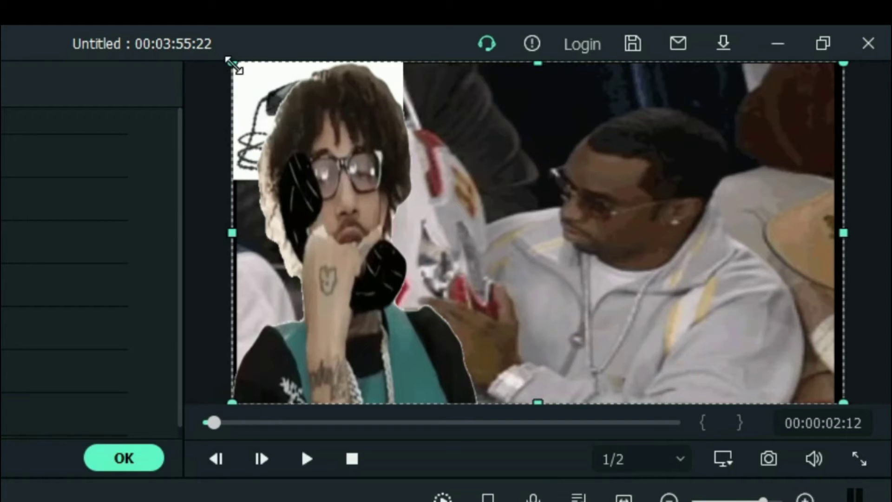
left_click_drag(243, 73, 606, 273)
key("space")
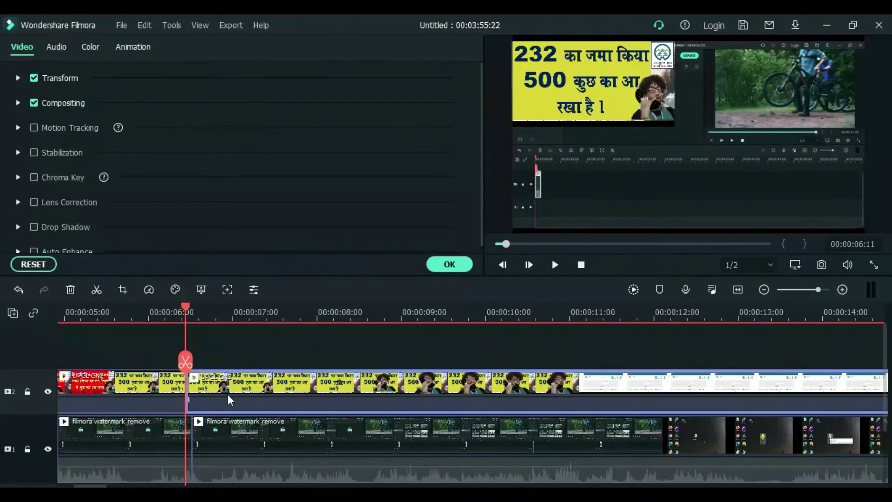
Move the second UPCL CN2 piece about one second later and split it at 00:00:08:08
left_click_drag(229, 398, 313, 400)
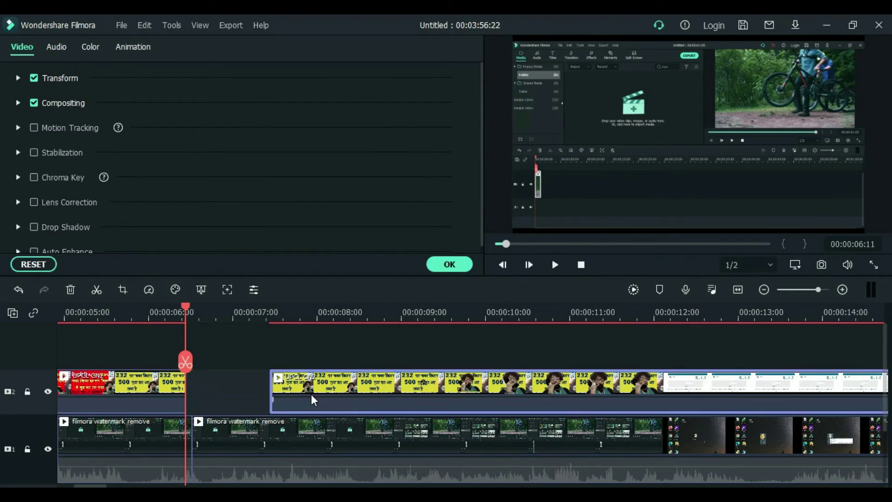
left_click_drag(188, 368, 344, 367)
left_click(315, 395)
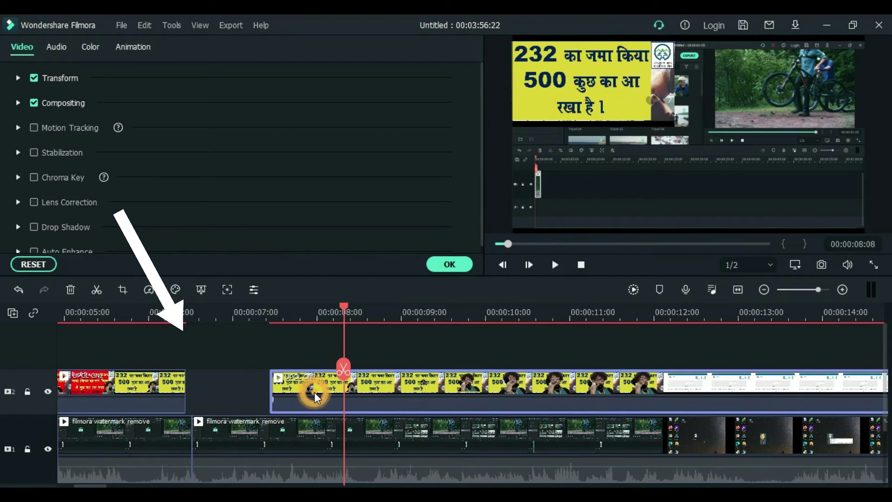
left_click(344, 369)
Move the short UPCL CN2 piece slightly earlier and delete the long piece that starts at 00:00:08:08
left_click_drag(317, 396, 291, 398)
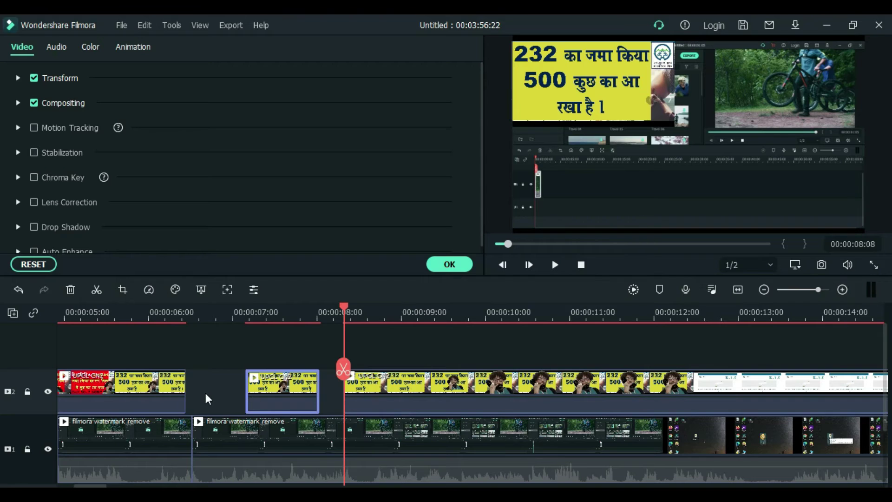
left_click(436, 390)
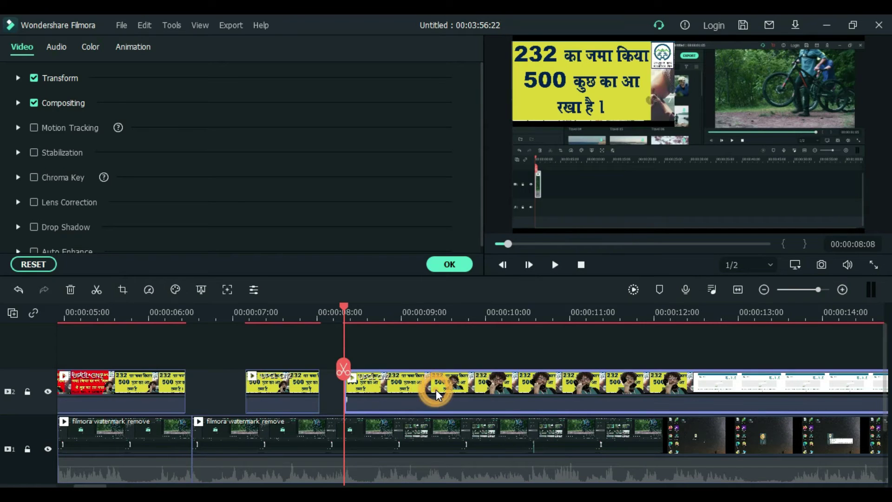
key("Delete")
Move the short UPCL CN2 piece to 00:00:01:10, ahead of the first piece, and play the result
left_click(272, 394)
left_click_drag(271, 391, 147, 368)
left_click(732, 370)
left_click(185, 395)
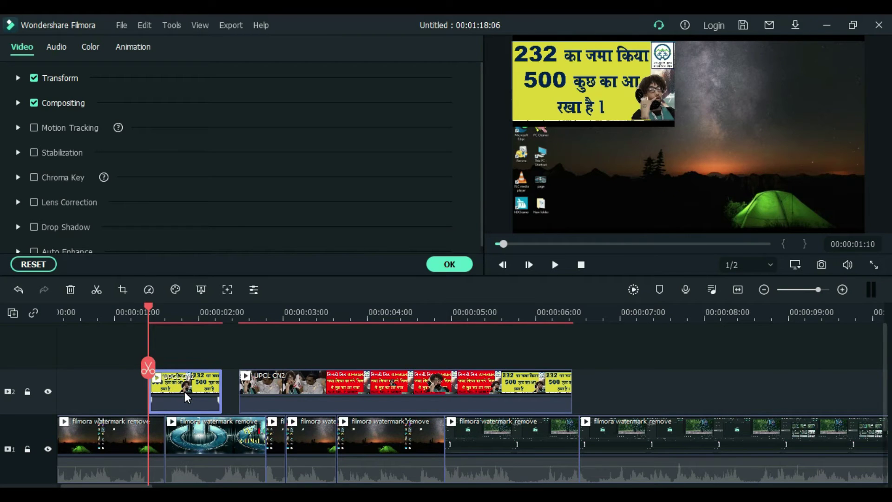
key("space")
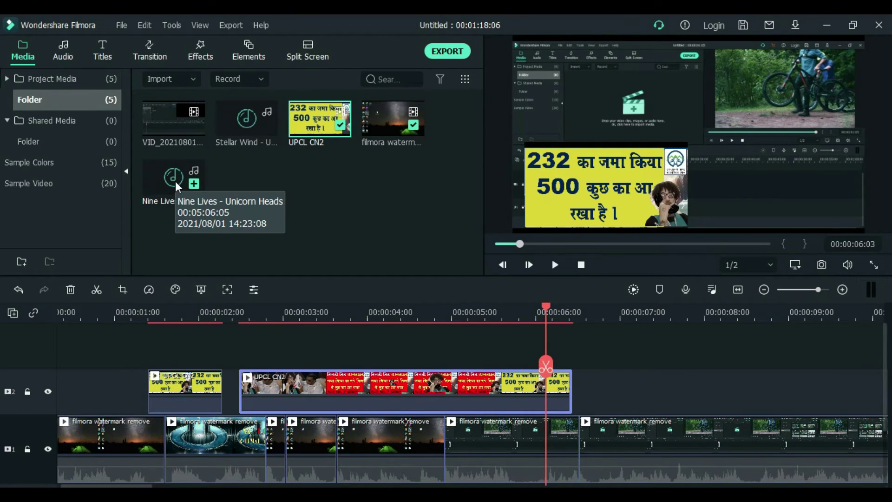
left_click(581, 264)
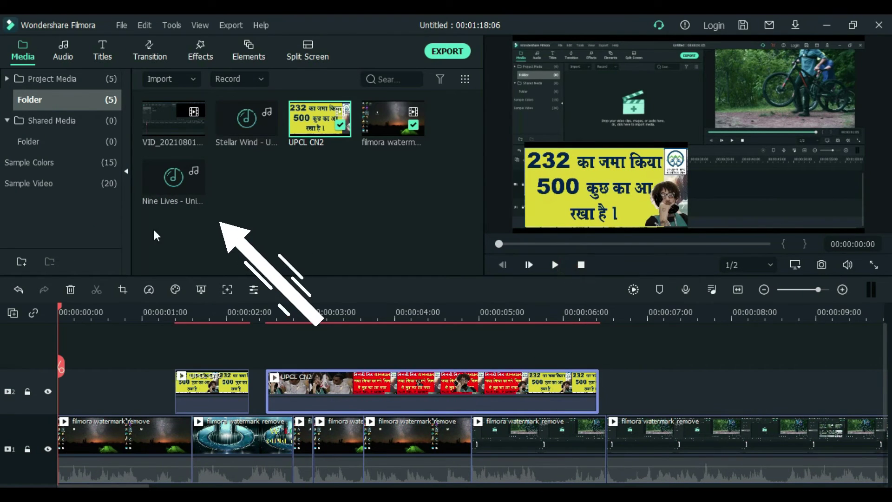
Add the Nine Lives - Unicorn Heads music at the start of audio track 1 and lower its volume to below -10 dB
left_click_drag(173, 179, 37, 429)
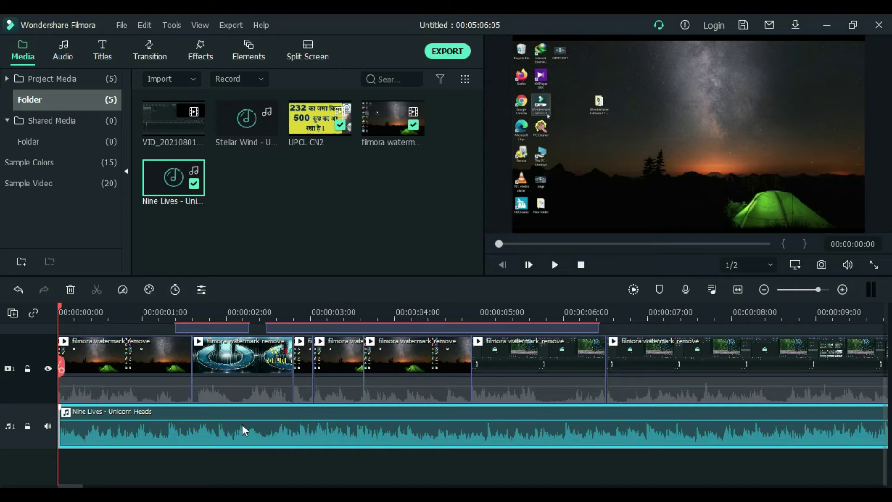
left_click_drag(302, 422, 298, 427)
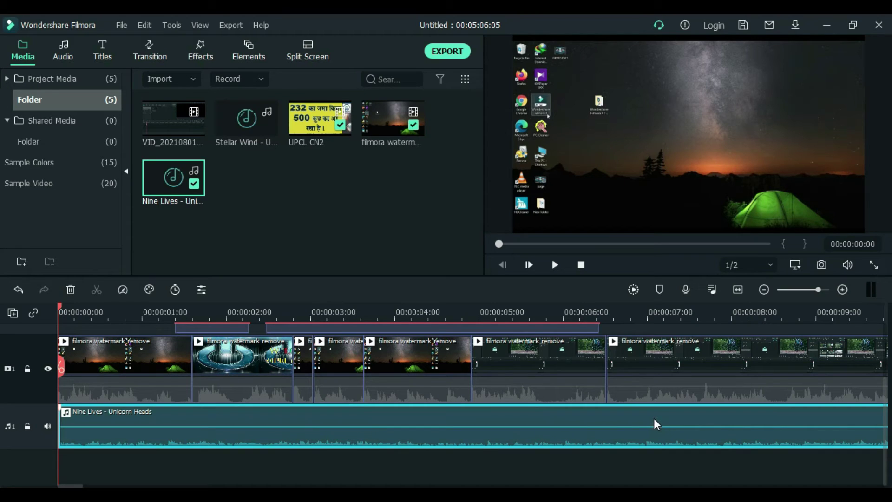
key("space")
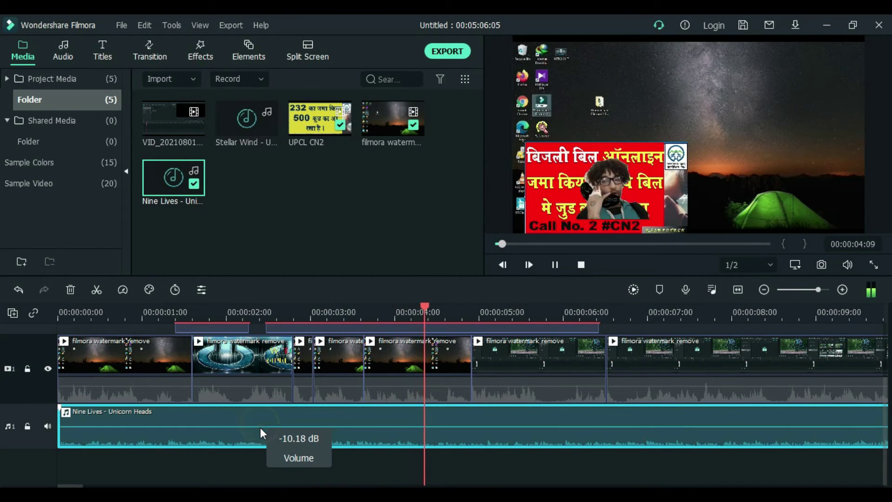
mouse_move(260, 428)
left_mouse_down()
mouse_move(264, 436)
mouse_move(272, 414)
mouse_move(277, 431)
left_mouse_up()
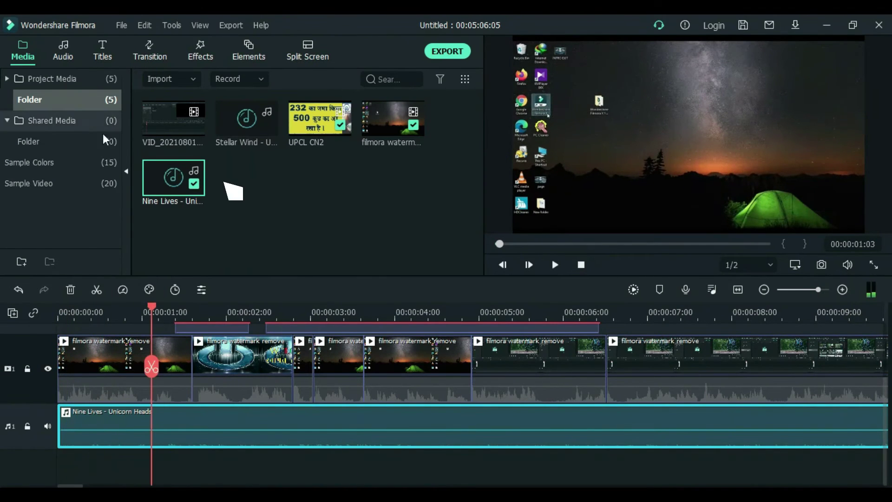
Return the playhead to the start of the timeline and select the first clip on video track 1
left_click_drag(149, 367, 59, 367)
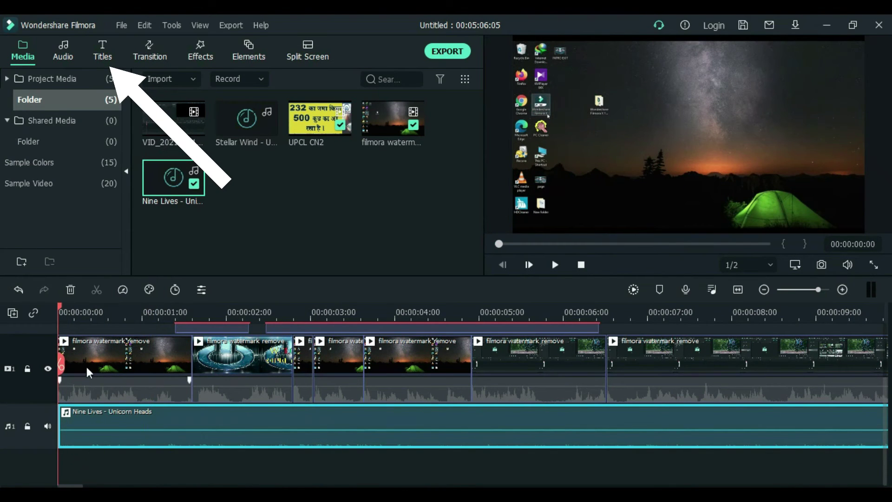
left_click(88, 366)
scroll(91, 364, "up", 2)
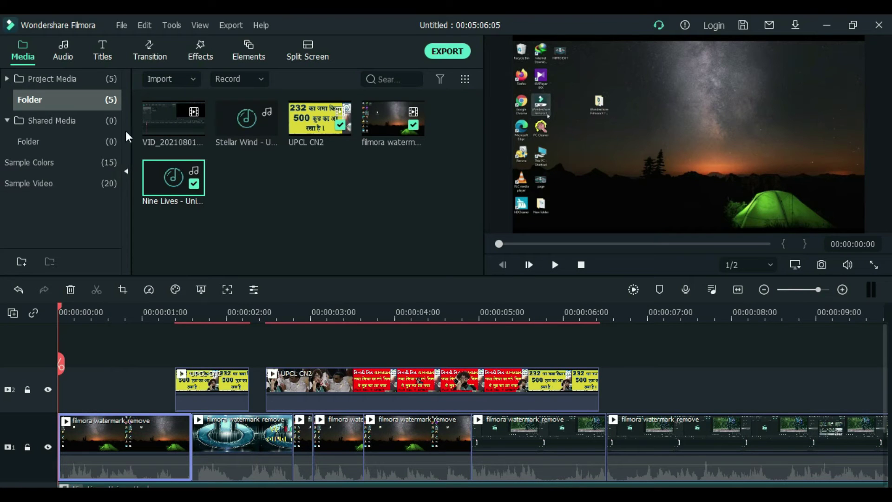
Add the New LowerThirds 12 title to video track 2 at about 00:00:06:20, after the UPCL CN2 pieces
left_click(101, 49)
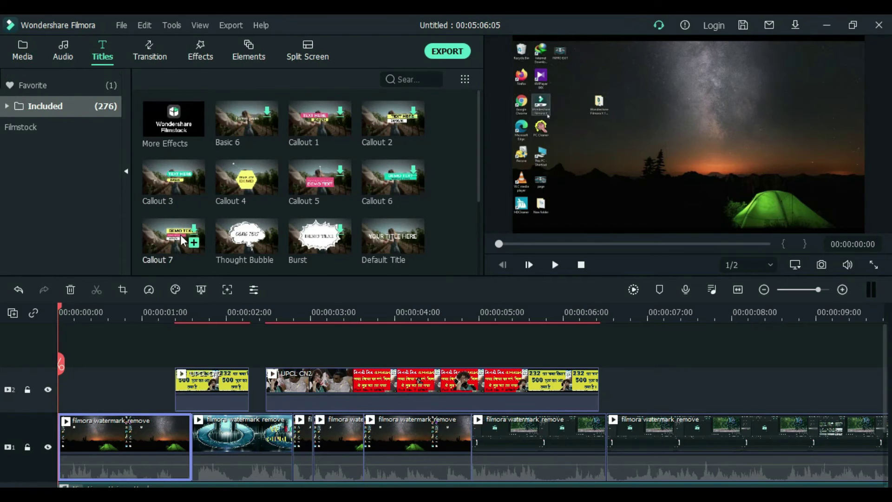
scroll(183, 234, "down", 2)
scroll(183, 234, "down", 3)
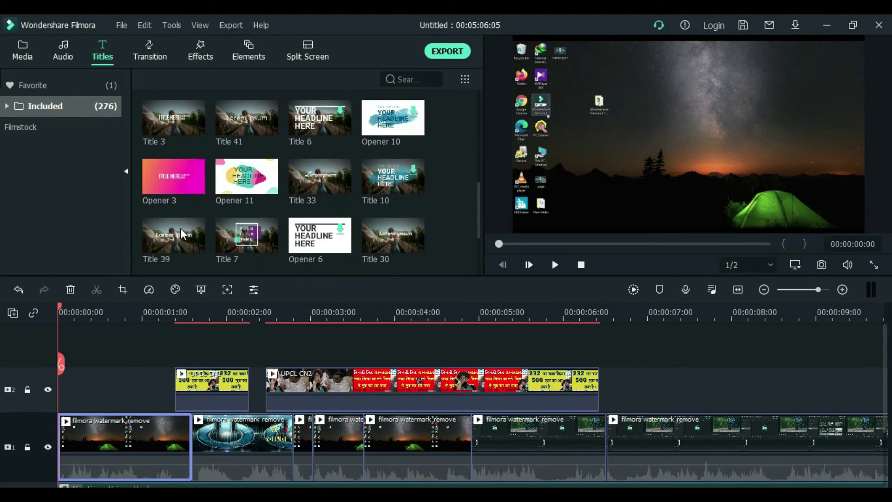
scroll(183, 234, "up", 5)
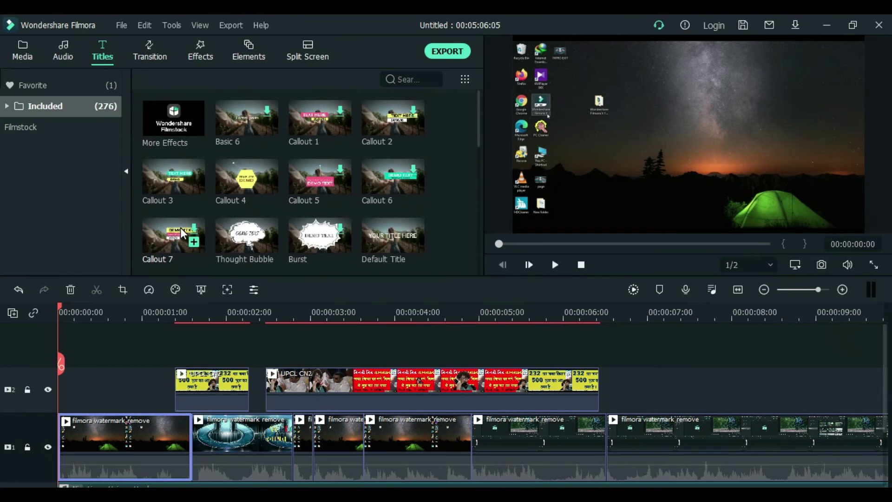
left_click_drag(173, 176, 687, 384)
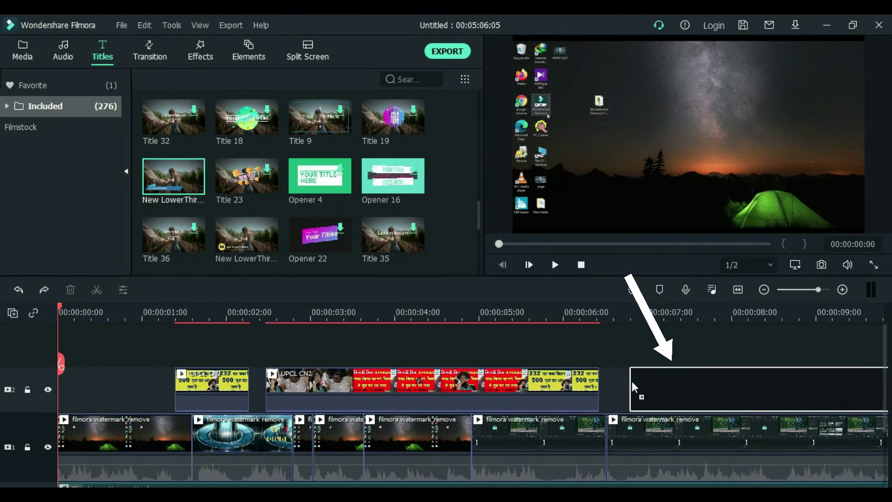
left_click_drag(632, 381, 632, 381)
Open the New LowerThirds 12 title for editing and replace its placeholder text with "kashfotech"
double_click(674, 395)
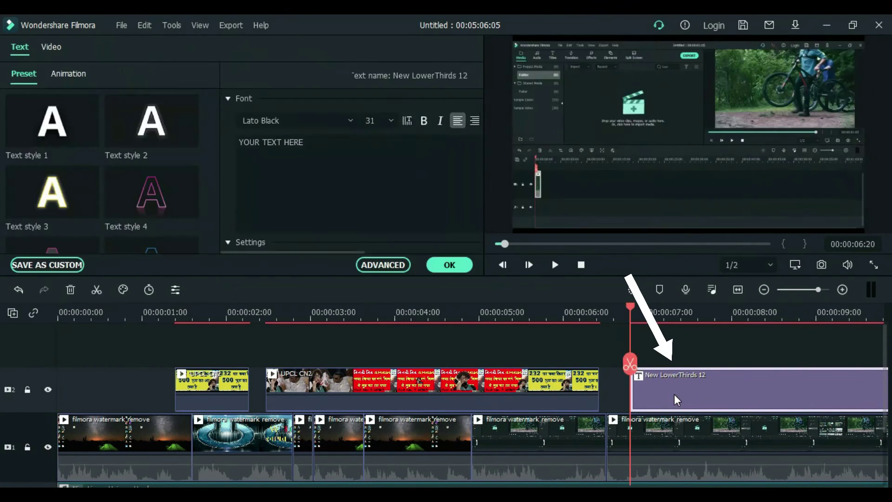
triple_click(349, 142)
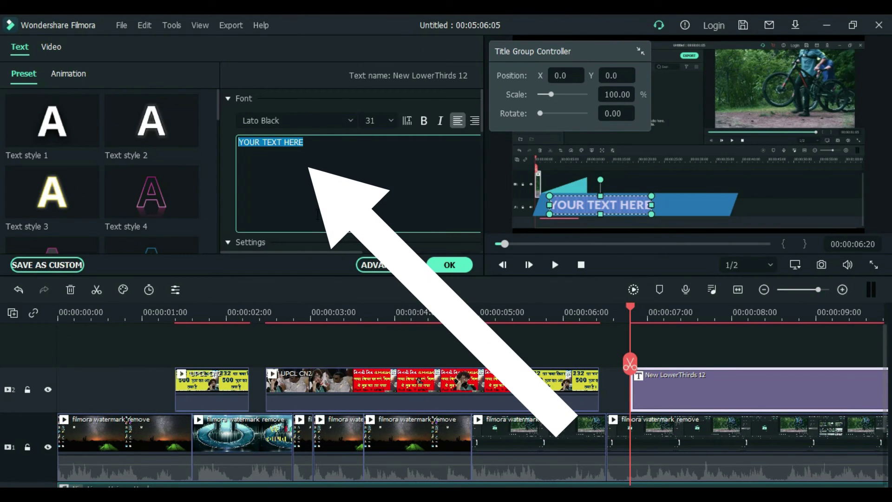
type("kas")
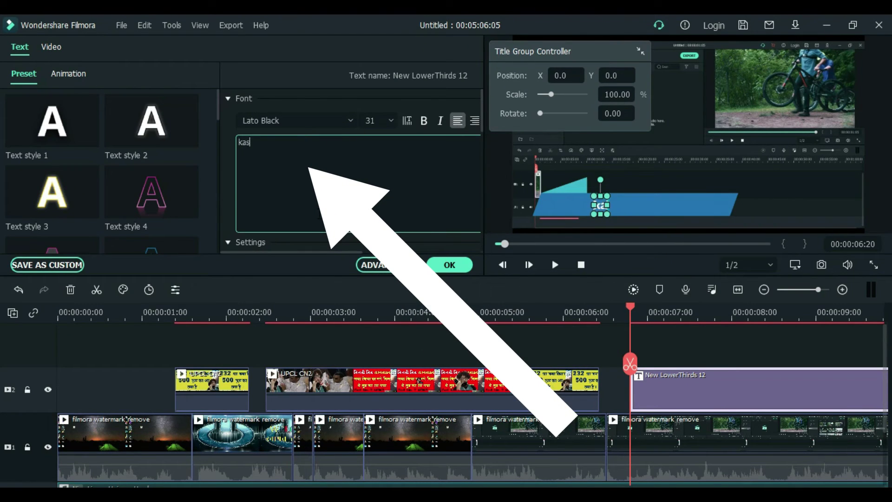
type("hf")
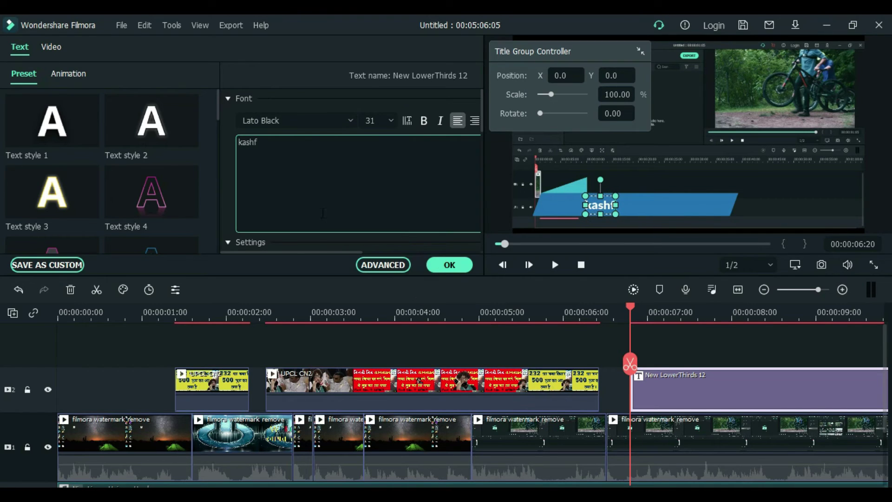
type("otech")
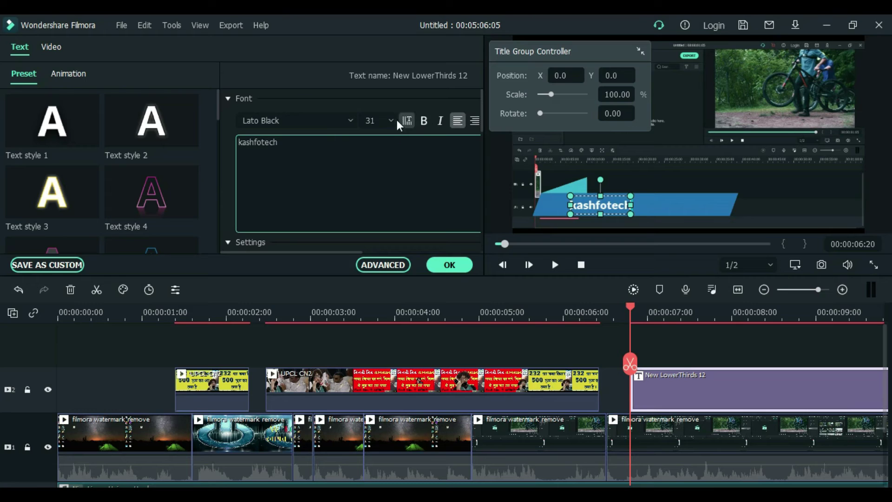
Try bold on the title text and look through the font and size choices
left_click(424, 121)
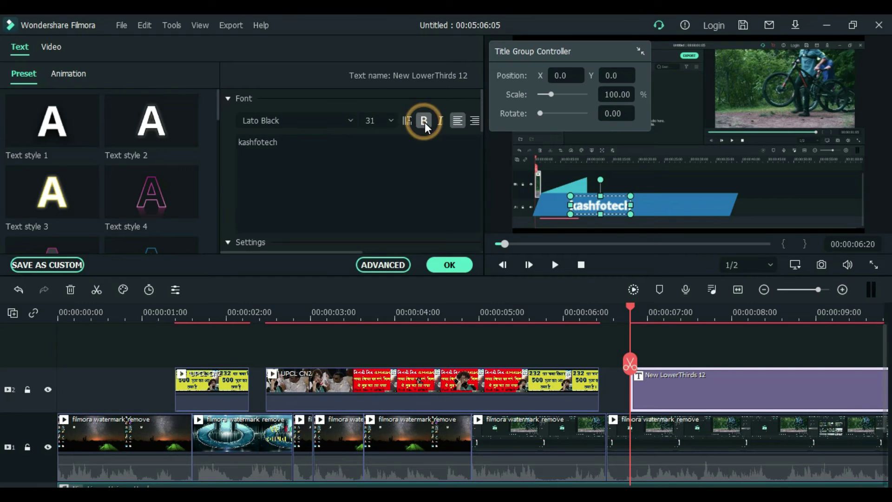
left_click(304, 117)
left_click(352, 120)
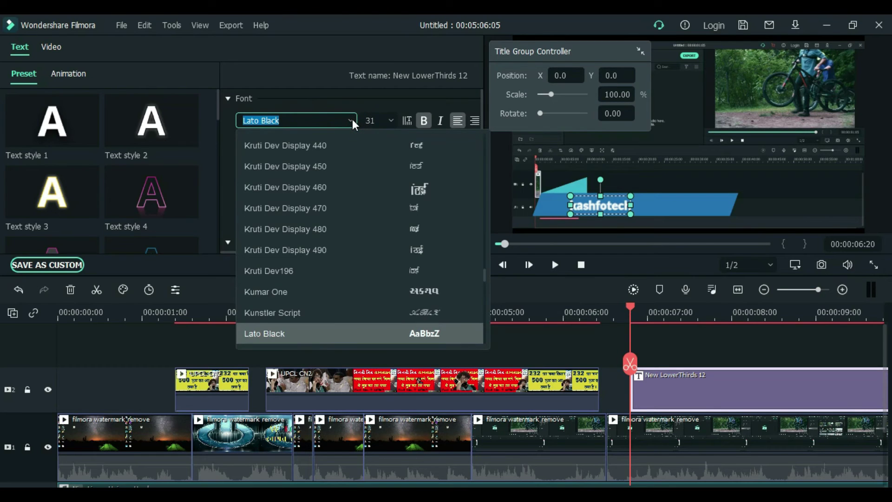
left_click(352, 120)
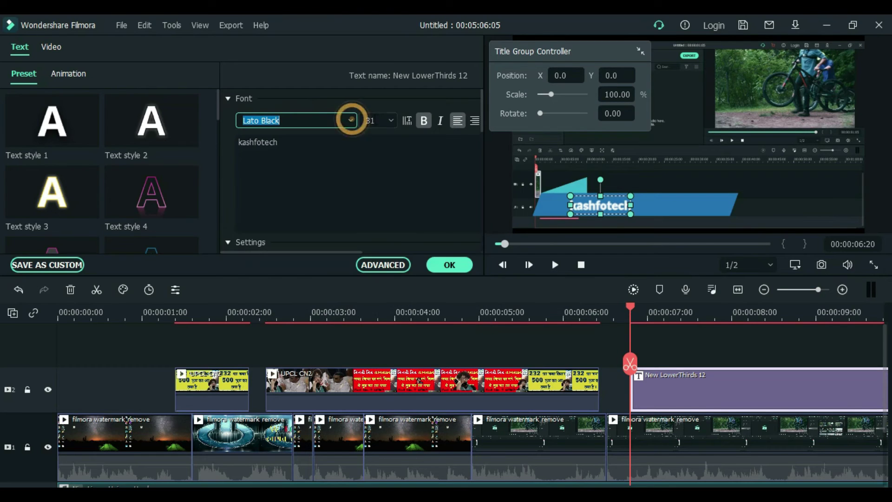
left_click(387, 121)
left_click(387, 121)
left_click(424, 121)
Make the kashfotech title text italic and right-aligned
left_click(440, 121)
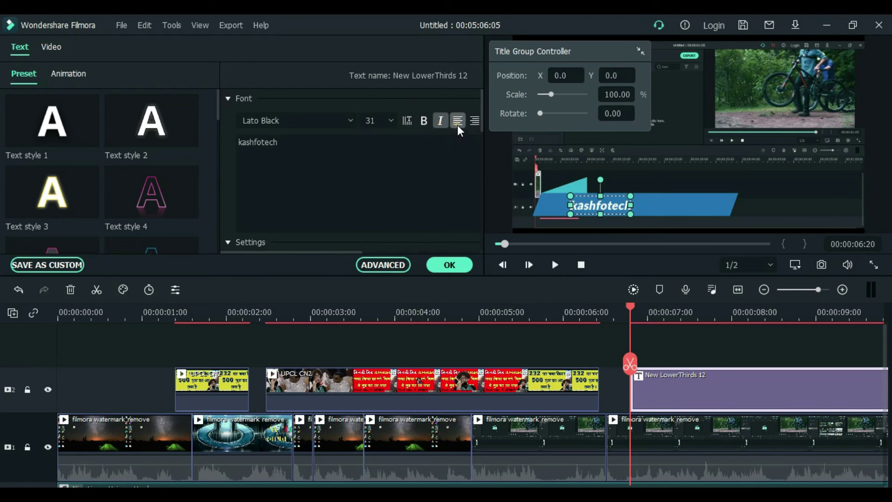
left_click(475, 121)
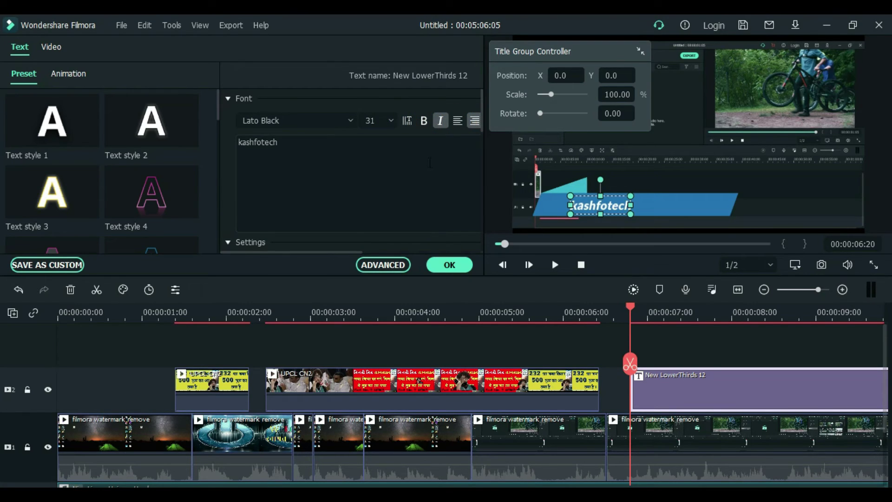
In the advanced text settings, give the kashfotech text a Gradient Fill from dark red to light green
left_click(394, 272)
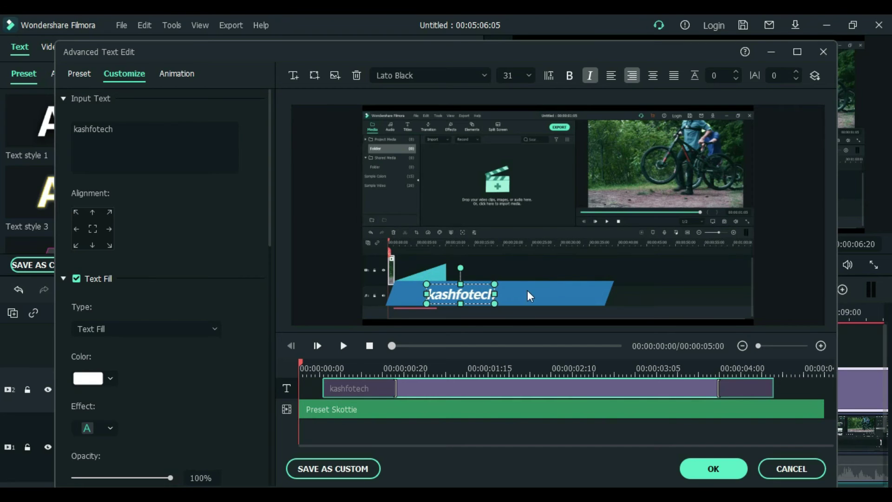
left_click(93, 229)
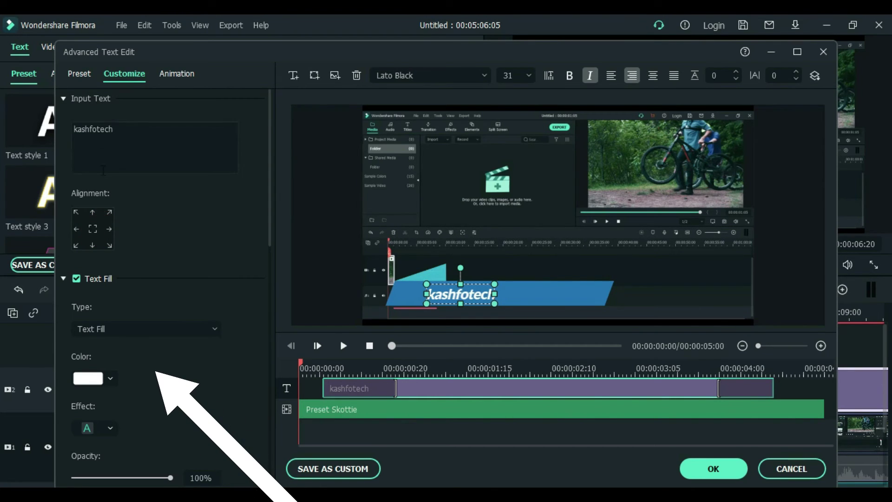
left_click(92, 329)
left_click(110, 381)
left_click(110, 378)
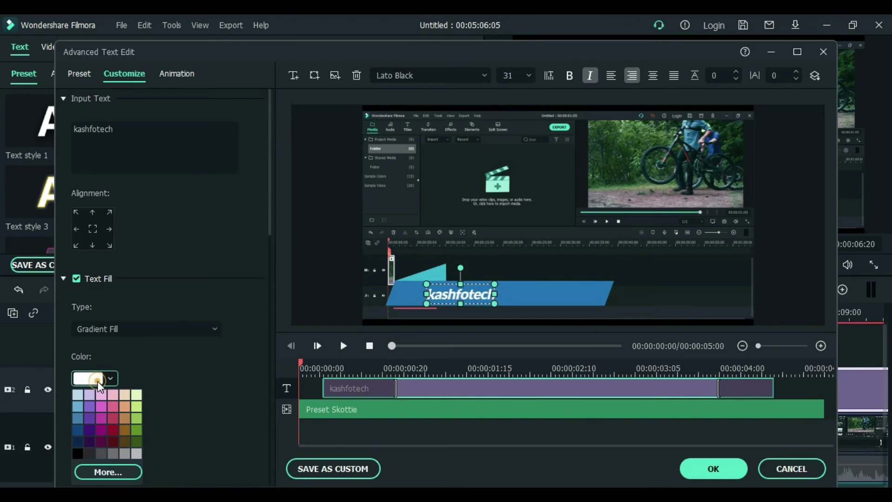
left_click(116, 423)
scroll(112, 400, "down", 1)
left_click(110, 339)
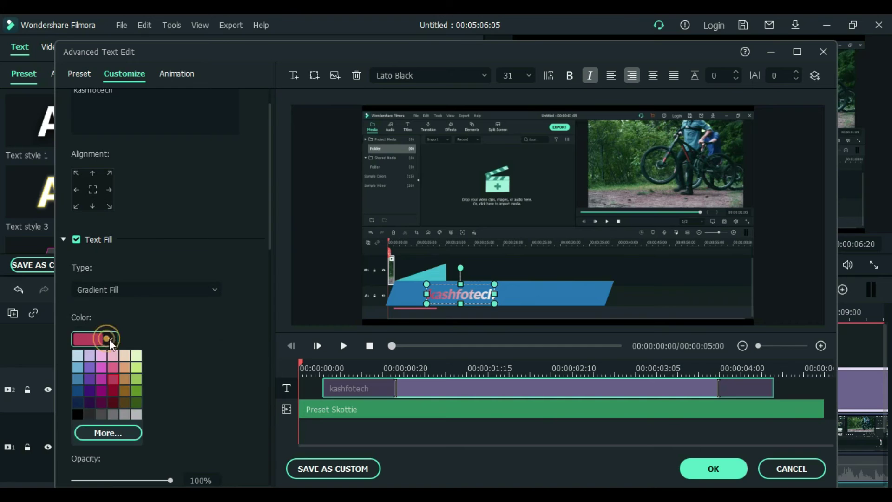
left_click(114, 392)
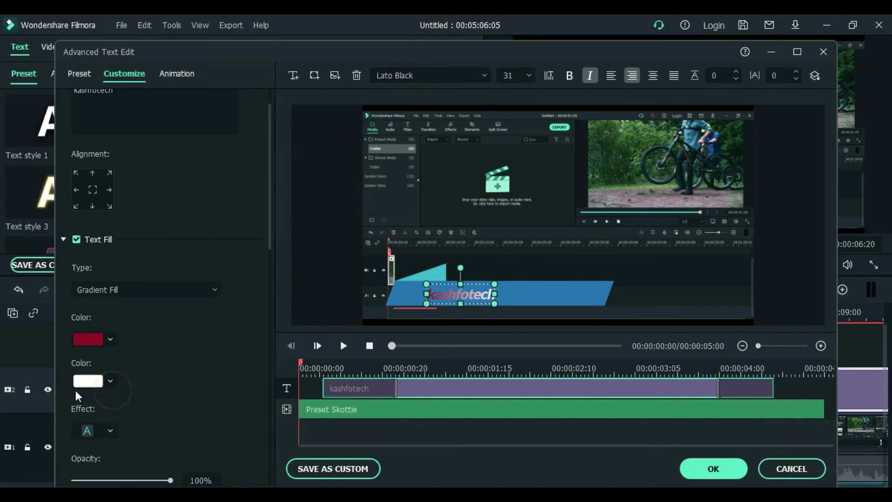
left_click(111, 381)
left_click(136, 409)
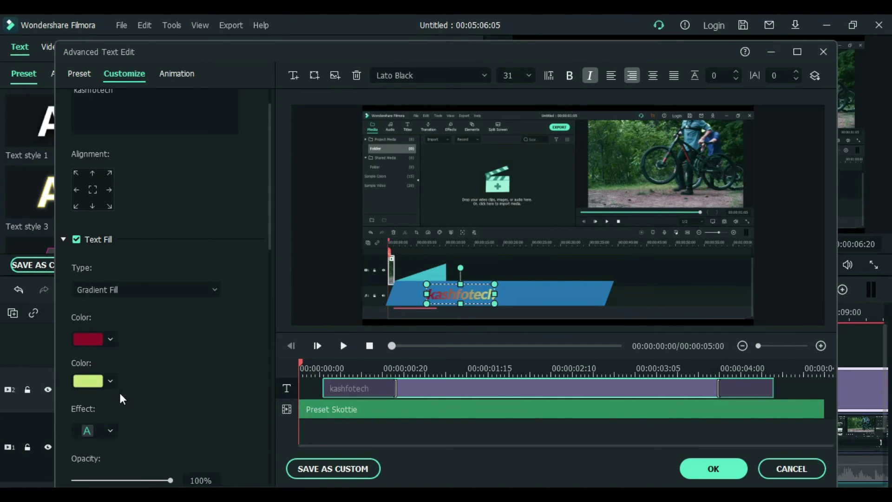
scroll(118, 390, "down", 1)
left_click(103, 349)
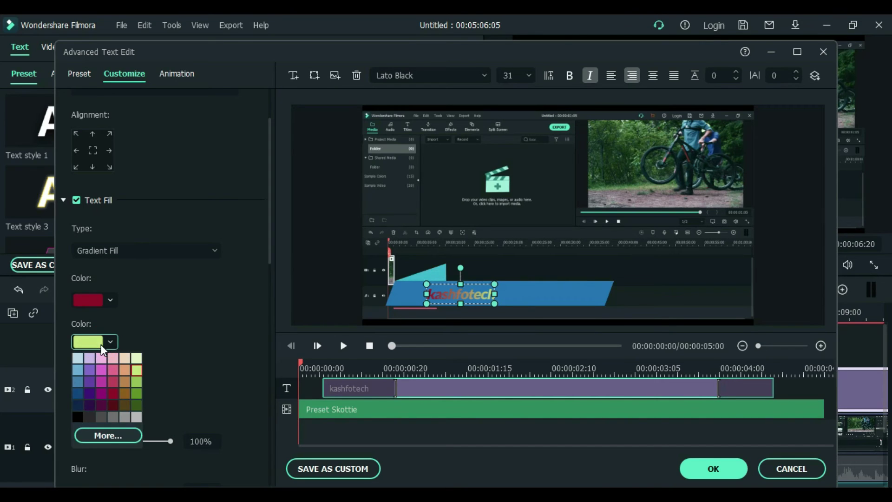
left_click(102, 349)
left_click(93, 391)
left_click(124, 423)
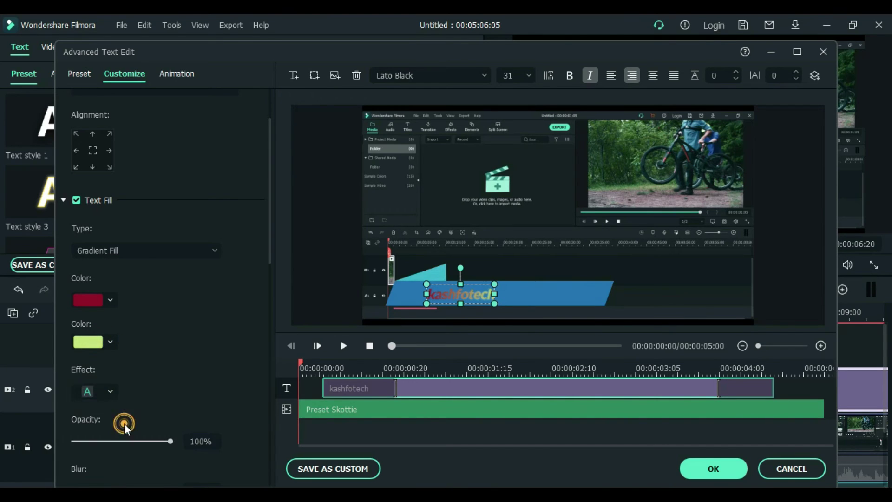
scroll(118, 409, "down", 2)
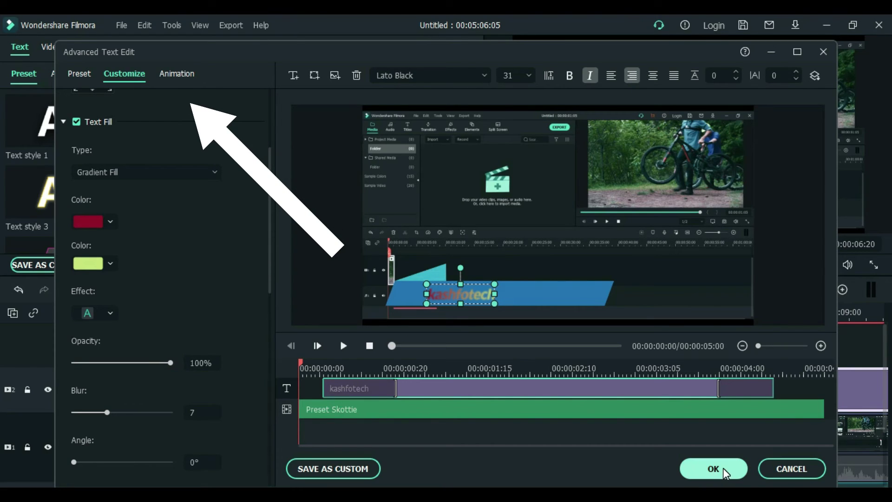
Choose the Doomo Design animation for the kashfotech text and confirm the title edits
left_click(178, 77)
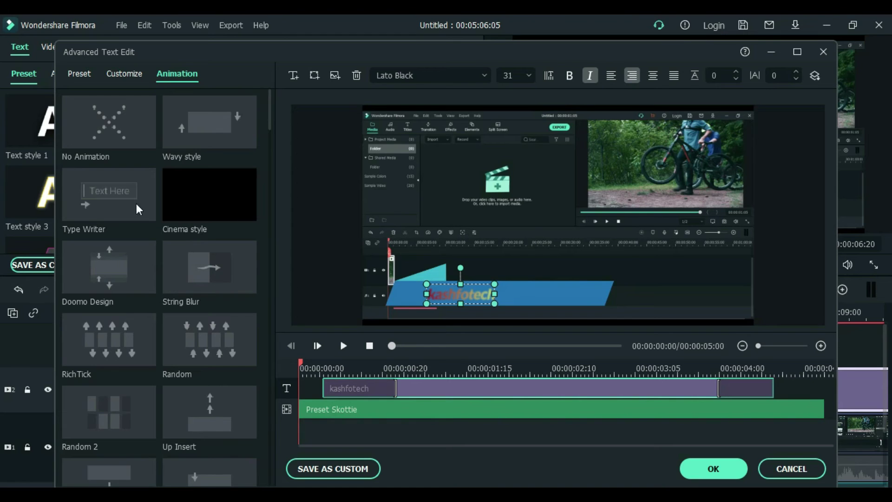
left_click(114, 199)
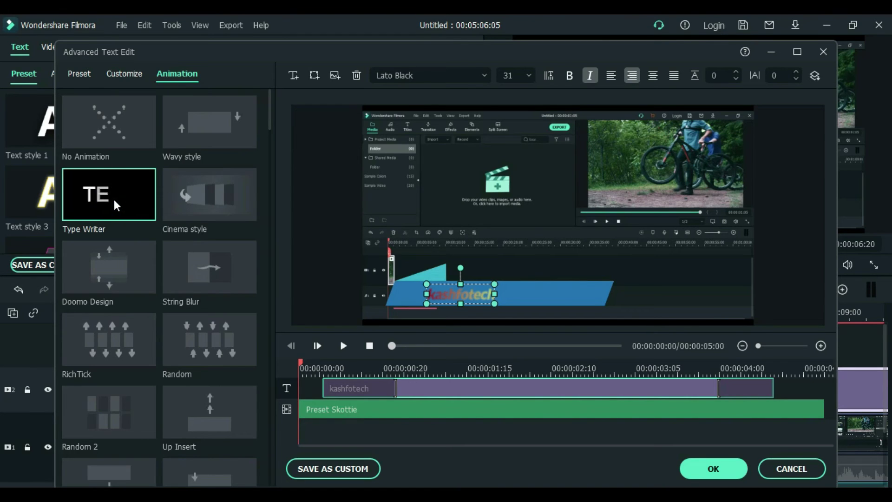
left_click(129, 283)
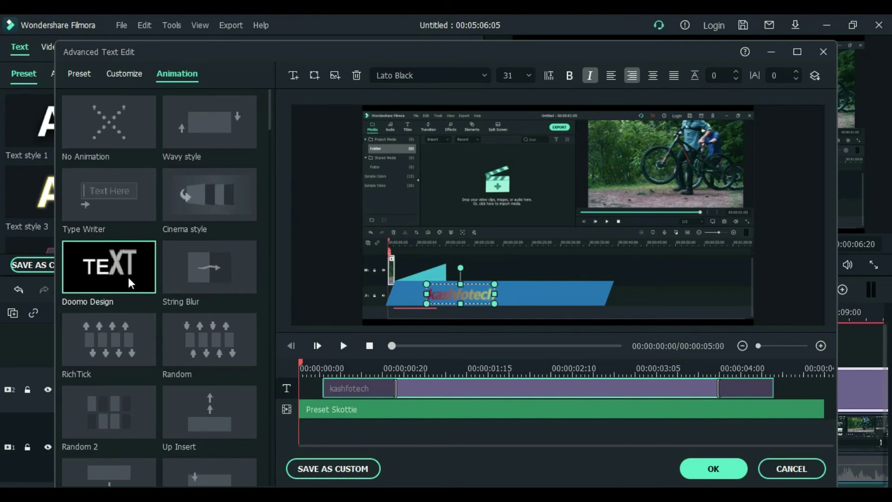
left_click(715, 469)
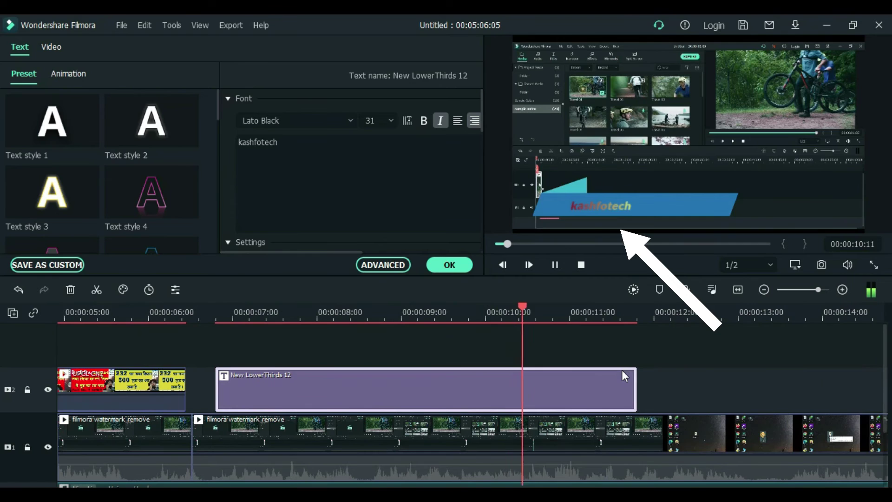
left_click(450, 265)
Apply the Warp Zoom 3 transition to the short UPCL CN2 piece on video track 2 and play it
left_click(144, 51)
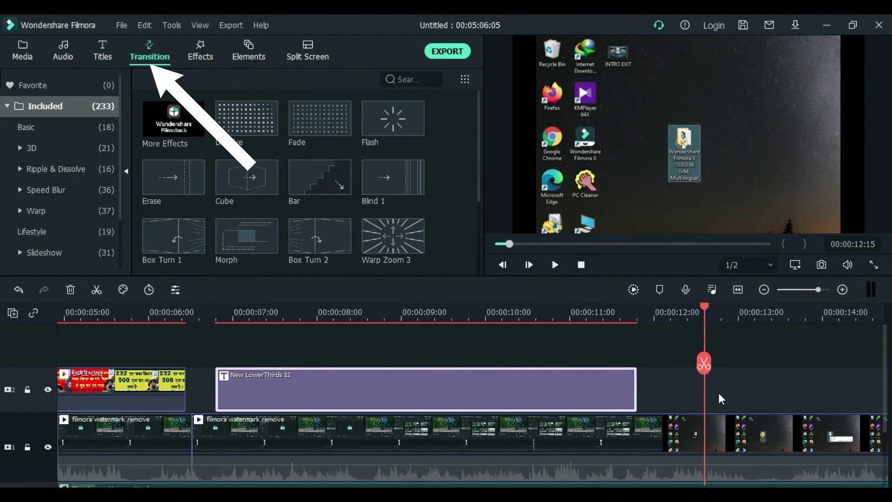
left_click_drag(704, 371, 175, 367)
left_click(393, 237)
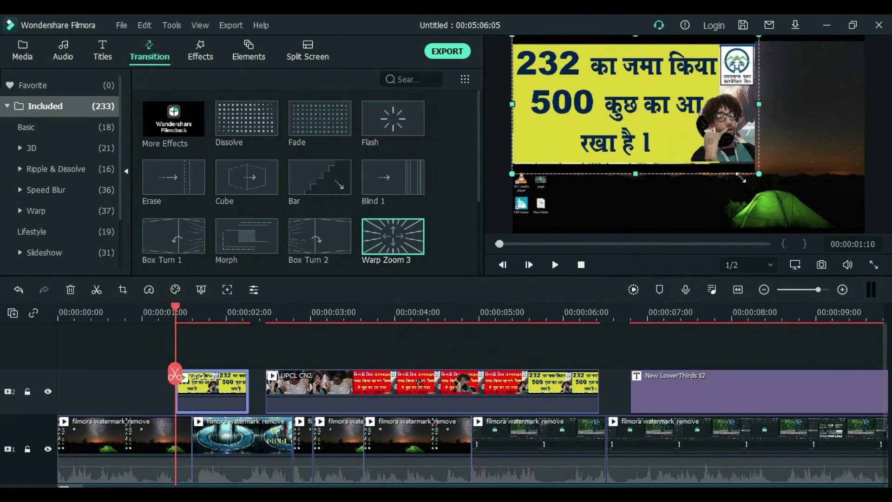
mouse_move(407, 263)
left_mouse_down()
mouse_move(394, 240)
mouse_move(224, 391)
mouse_move(195, 391)
left_mouse_up()
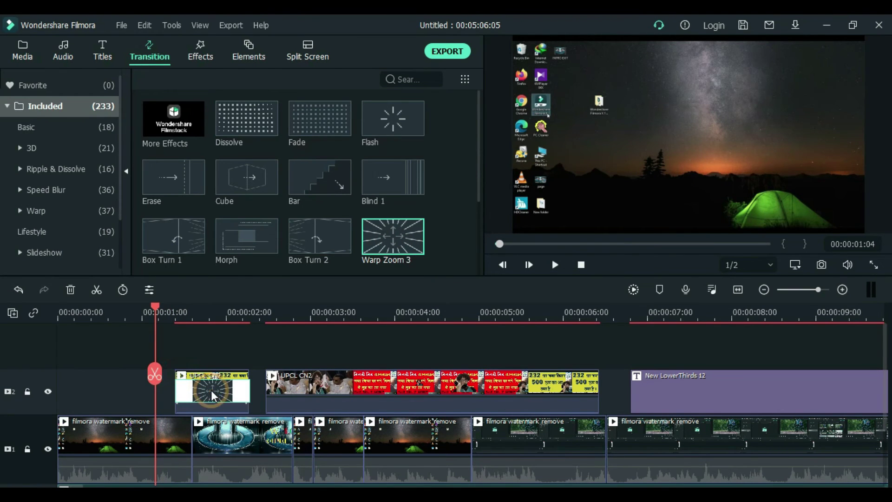
key("space")
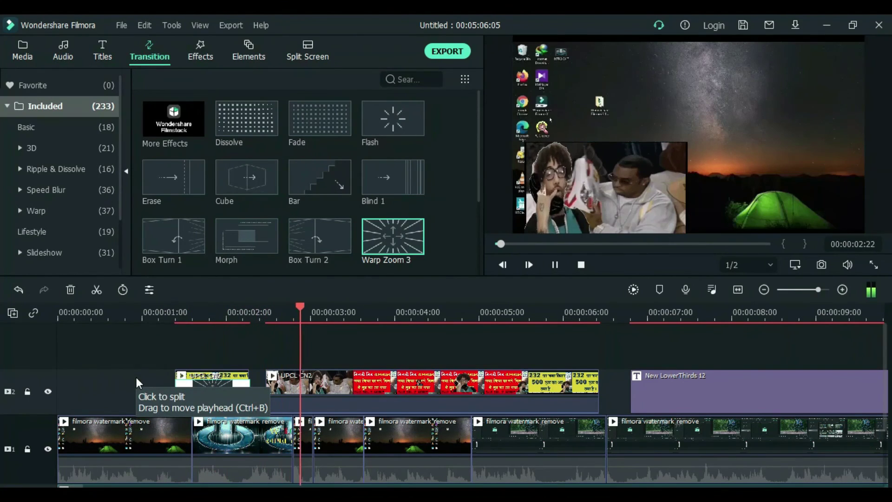
key("space")
Apply the Box Turn 2 transition to the start of the longer UPCL CN2 piece and play both overlay transitions
left_click_drag(316, 245, 253, 403)
key("space")
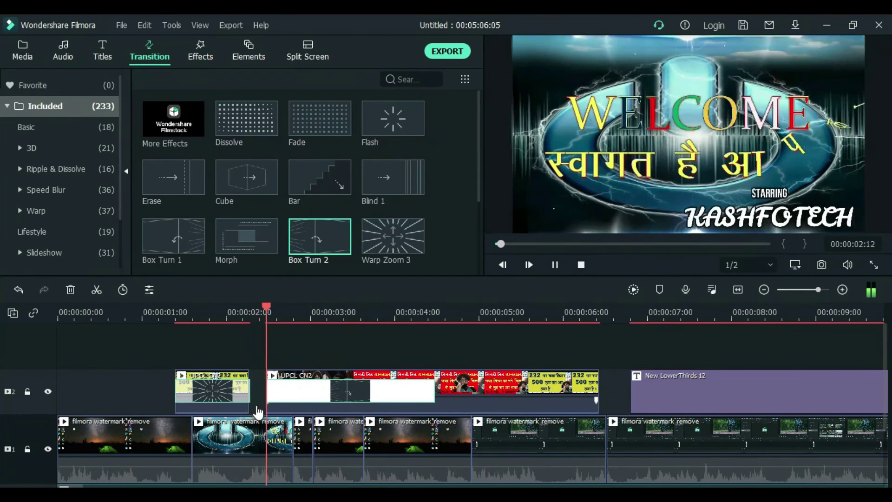
key("space")
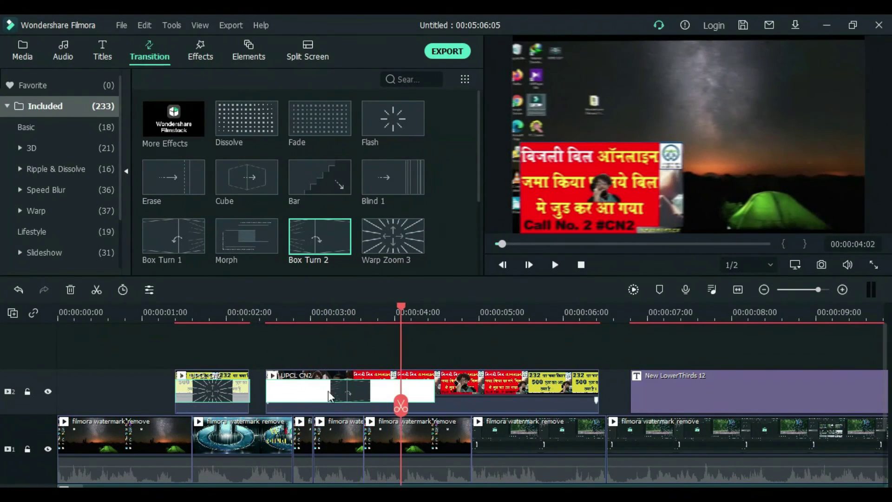
left_click(145, 400)
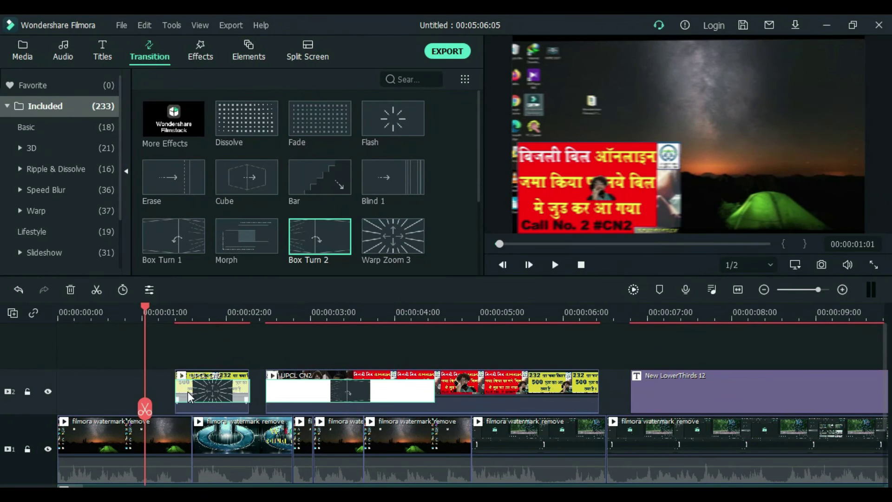
key("space")
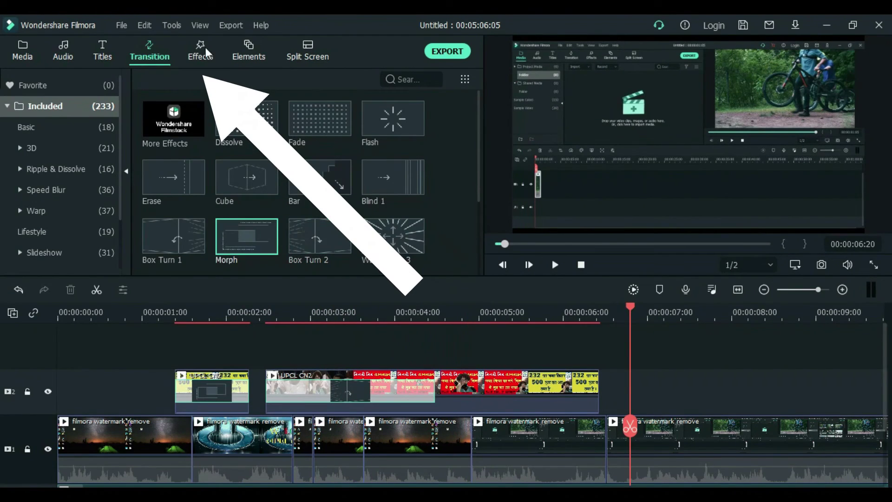
Add the Movie 2 effect and, after it, the Chromatic Aberration effect to video track 2, and play both
left_click(201, 52)
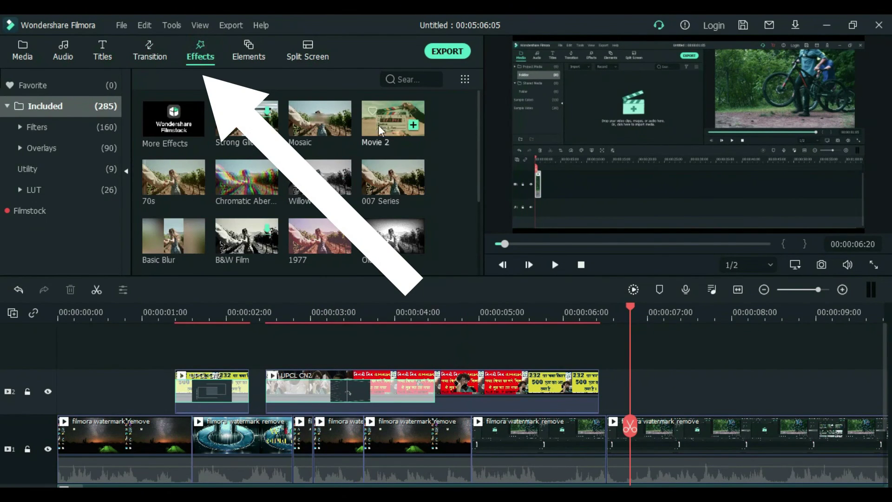
left_click_drag(380, 131, 639, 396)
key("space")
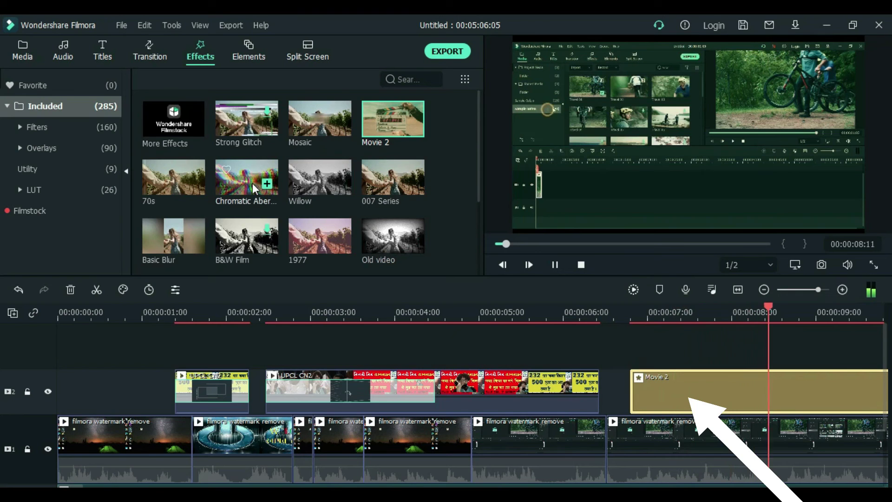
key("space")
left_click_drag(249, 187, 656, 395)
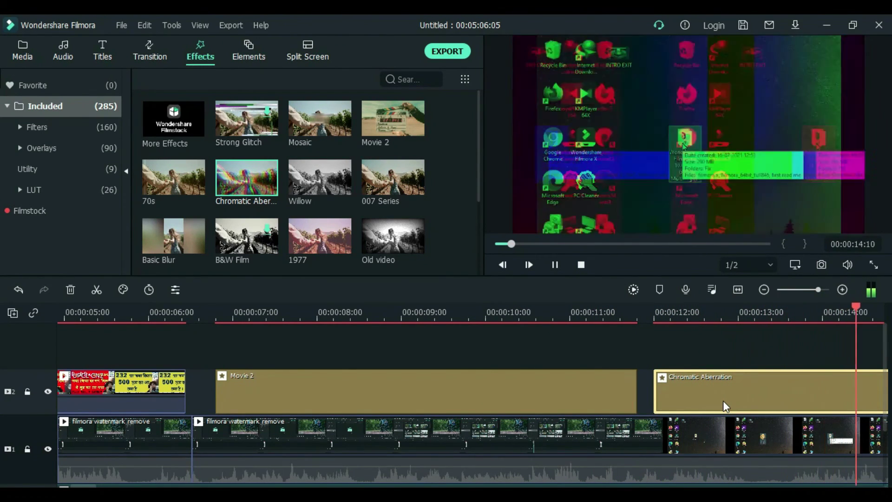
left_click(518, 231)
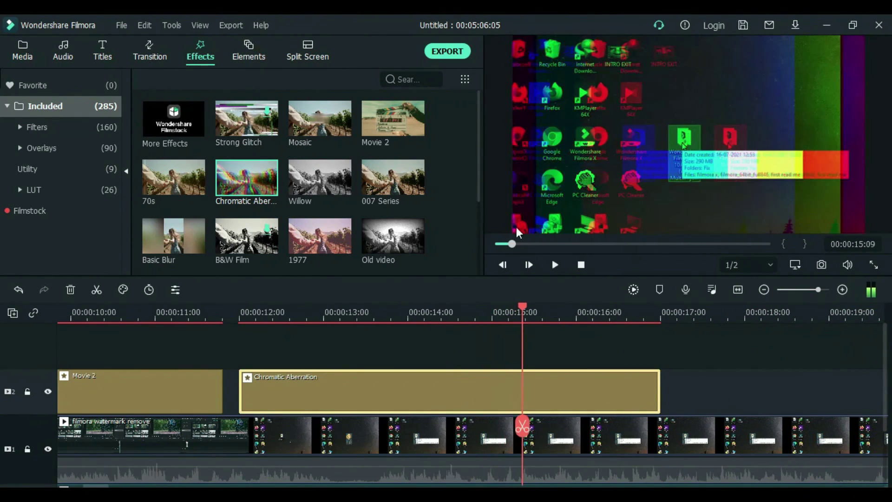
Add the Wow! element to video track 2 directly after the Chromatic Aberration effect and play it
left_click(254, 54)
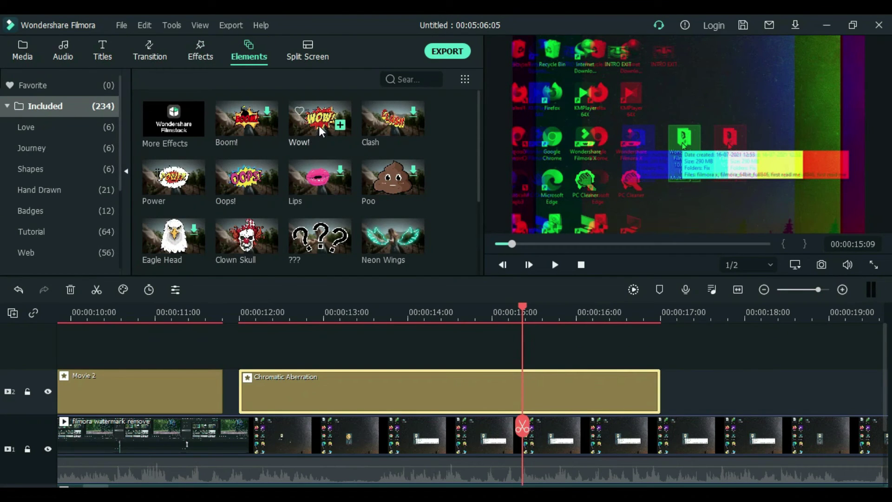
left_click_drag(321, 120, 669, 393)
key("space")
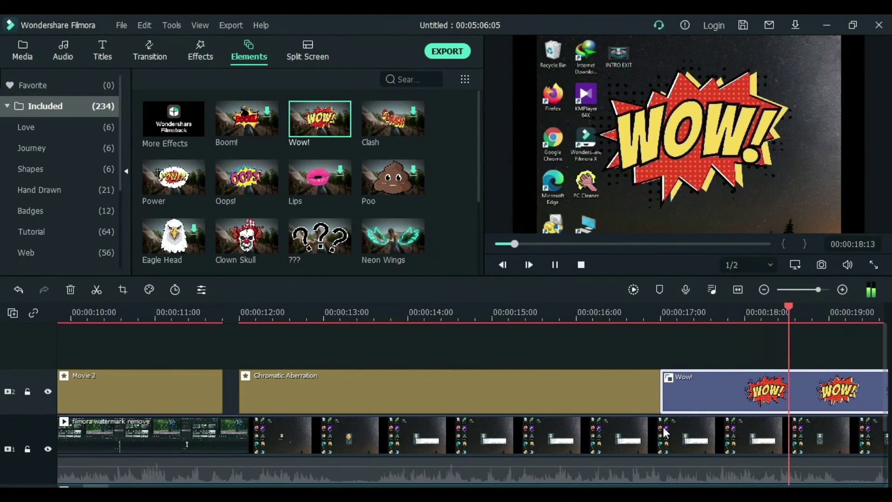
key("space")
Shrink the Wow! element to a small sticker near the frame's upper-right corner and play it from about 00:00:17:16
left_click(691, 149)
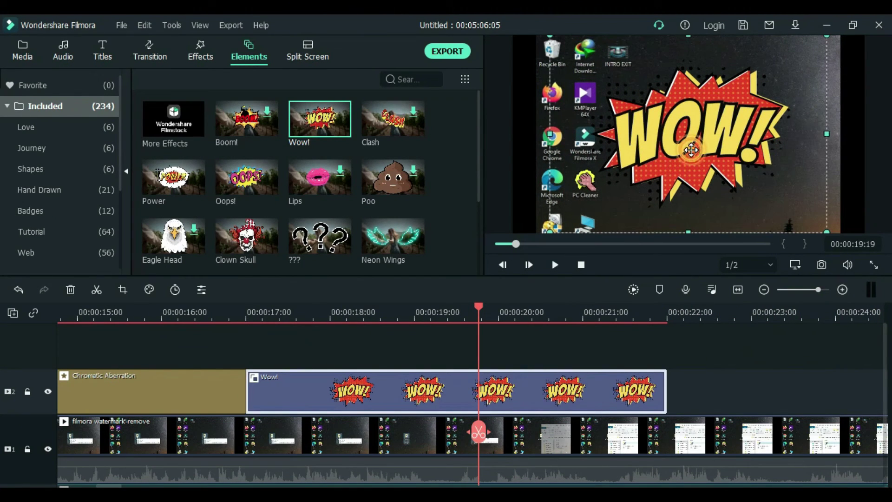
double_click(691, 151)
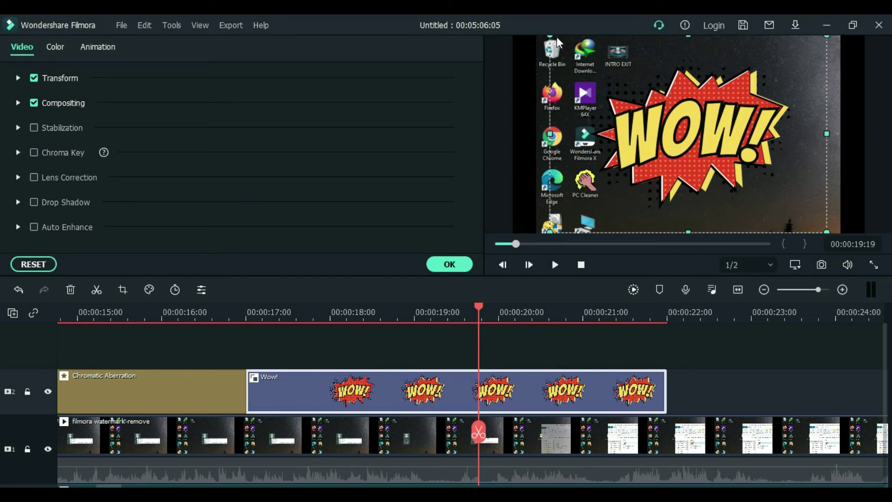
left_click_drag(550, 37, 770, 106)
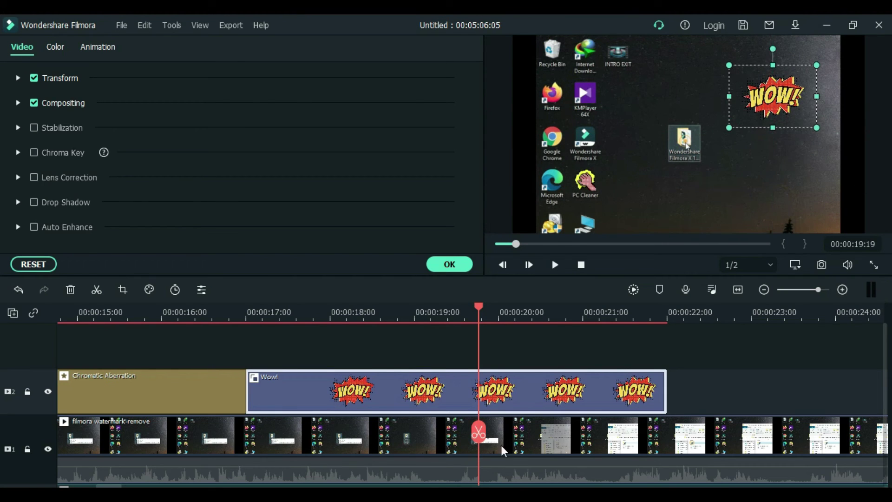
left_click_drag(480, 437, 301, 440)
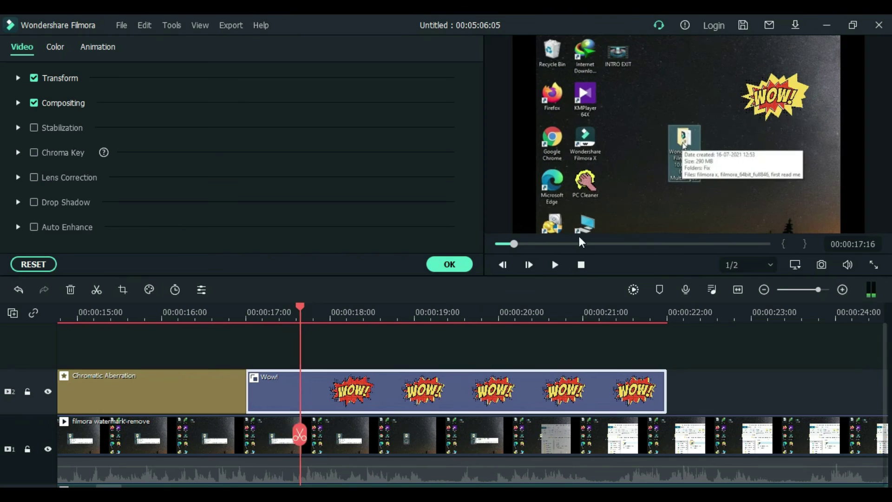
key("space")
Move the Wow! sticker down to the lower part of the video frame and play it
left_click(786, 100)
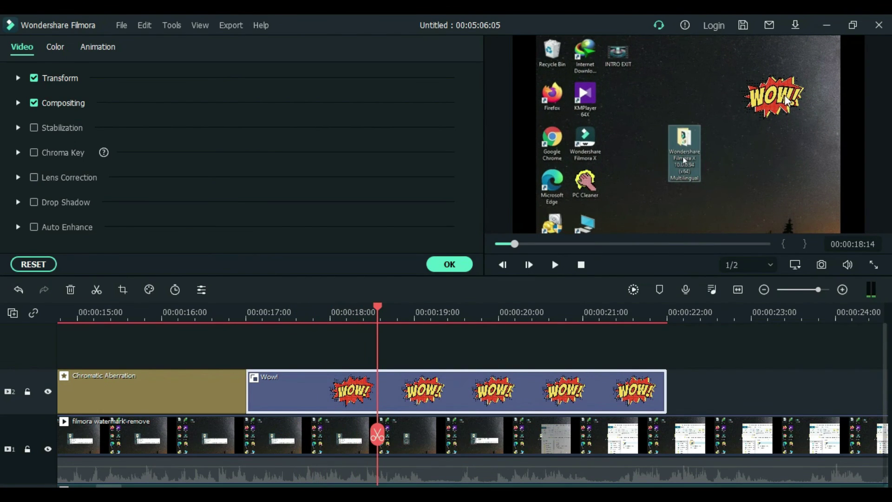
left_click_drag(786, 100, 751, 212)
key("space")
key("space")
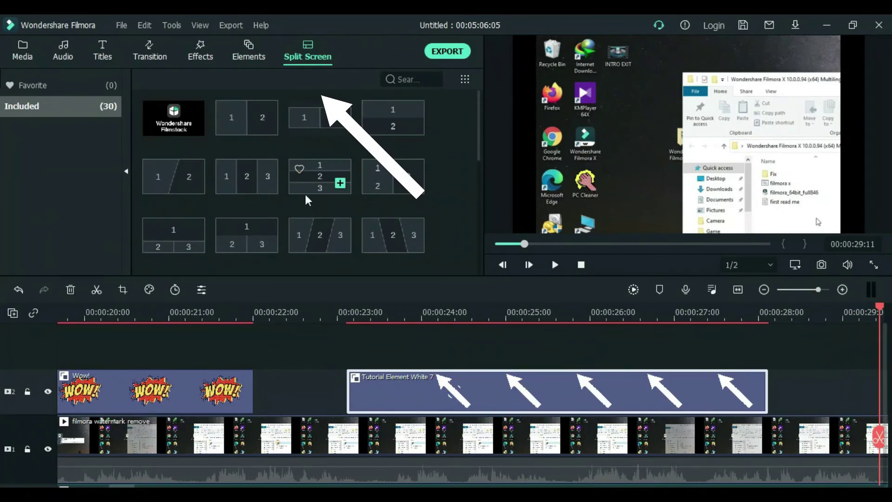
Add the three-column Split Screen 5 after the arrow element and fill its panes with the filmora watermark, VID_20210801 and UPCL CN2 videos
mouse_move(251, 179)
left_mouse_down()
mouse_move(818, 373)
mouse_move(770, 396)
mouse_move(394, 154)
left_mouse_up()
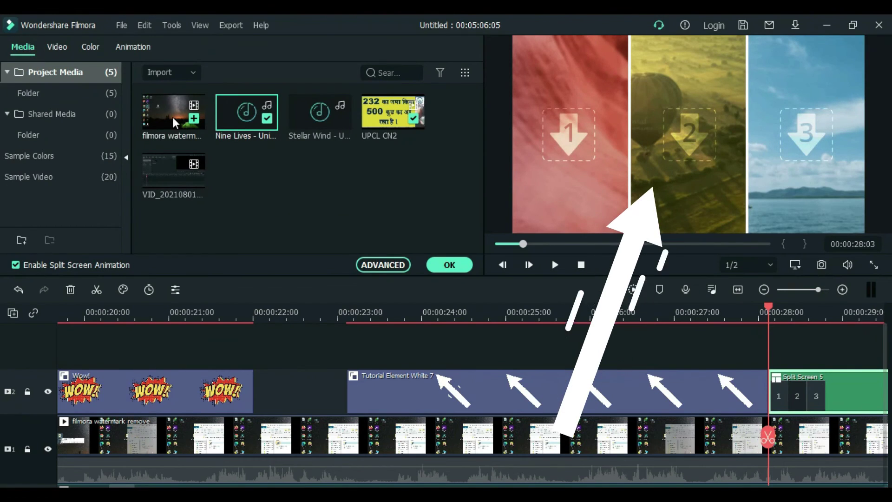
left_click_drag(173, 112, 568, 174)
left_click_drag(176, 175, 676, 174)
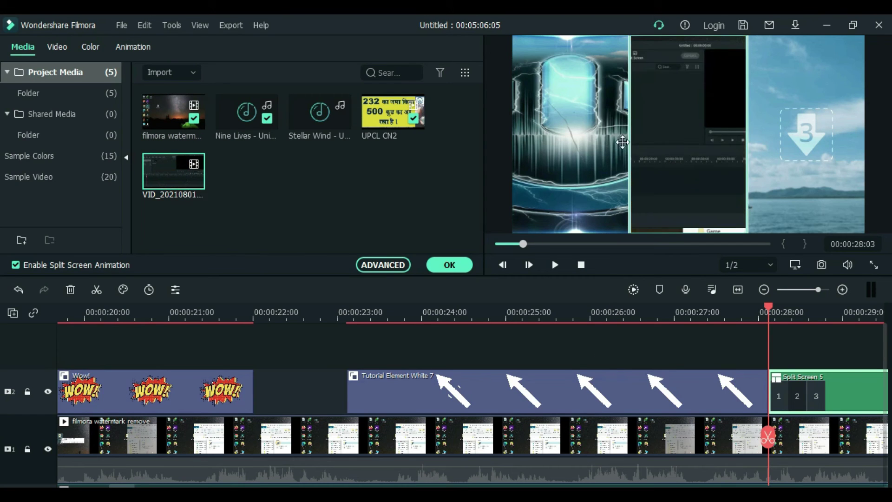
left_click_drag(384, 120, 754, 188)
Replace the video in the split screen's middle pane with HNBGU ONLINE and play the split screen
left_click_drag(709, 223, 697, 164)
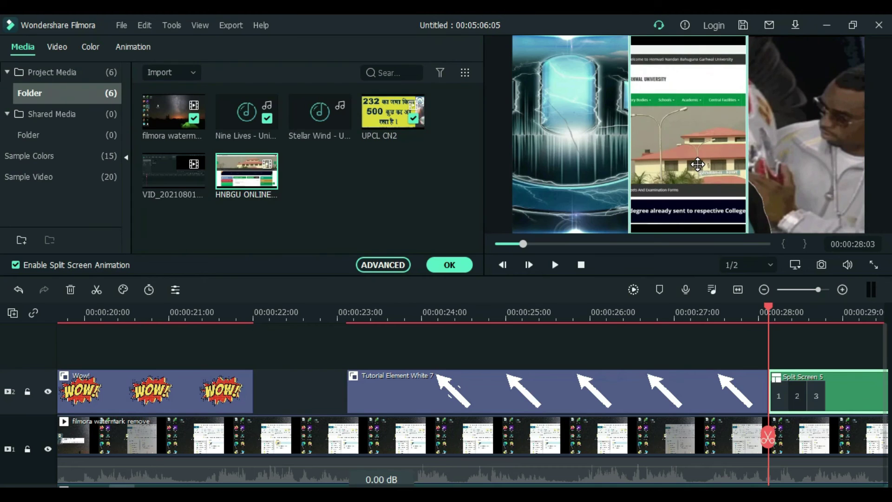
left_click(799, 400)
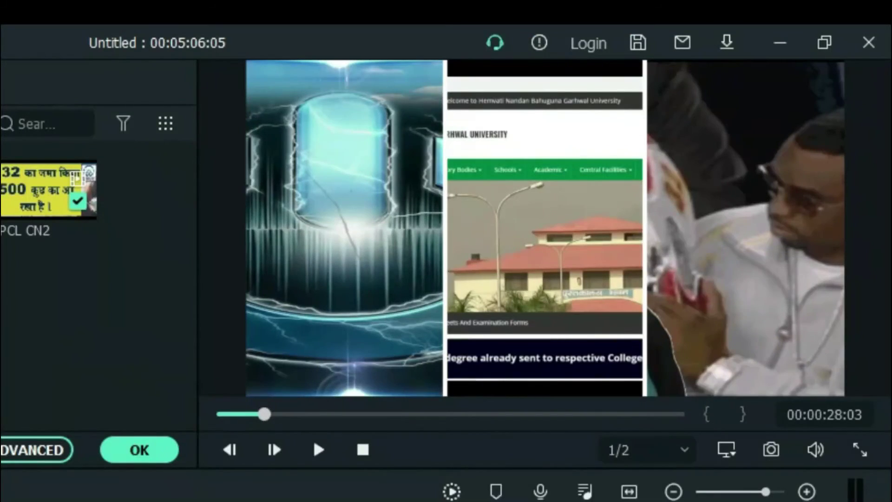
left_click(315, 444)
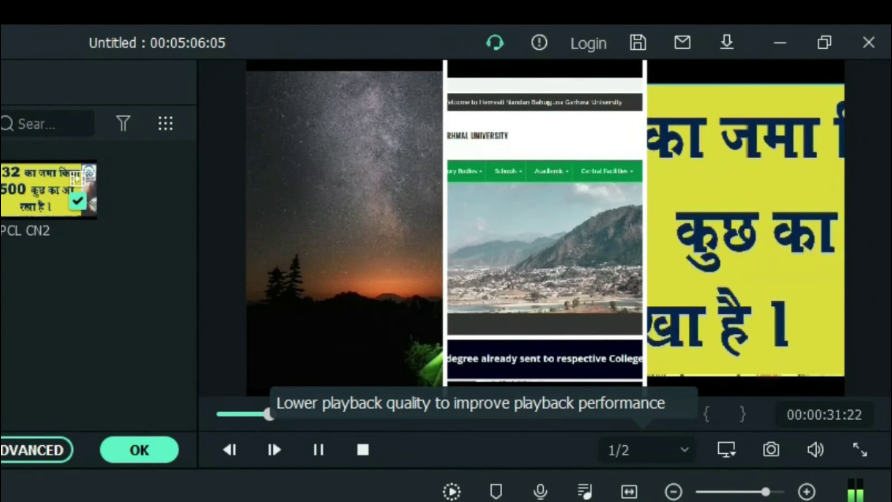
key("space")
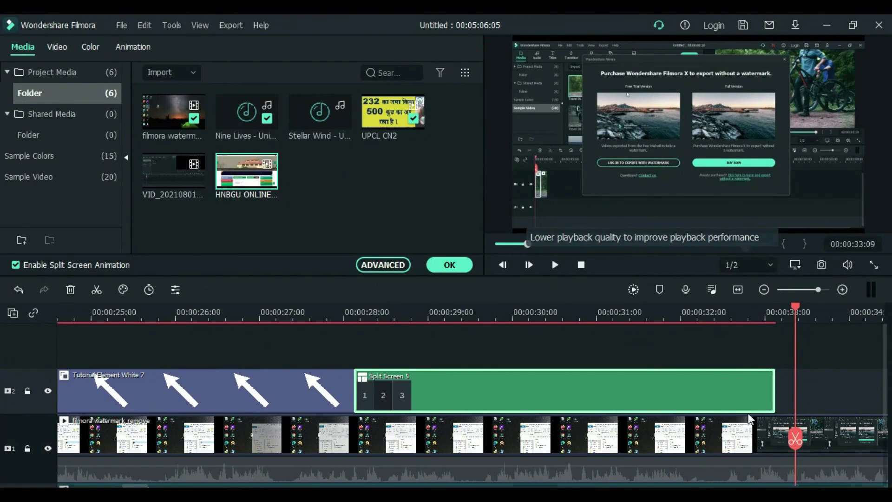
Extend the end of the Split Screen 5 clip to about 00:00:38 and play the extended part
left_click_drag(775, 391, 851, 389)
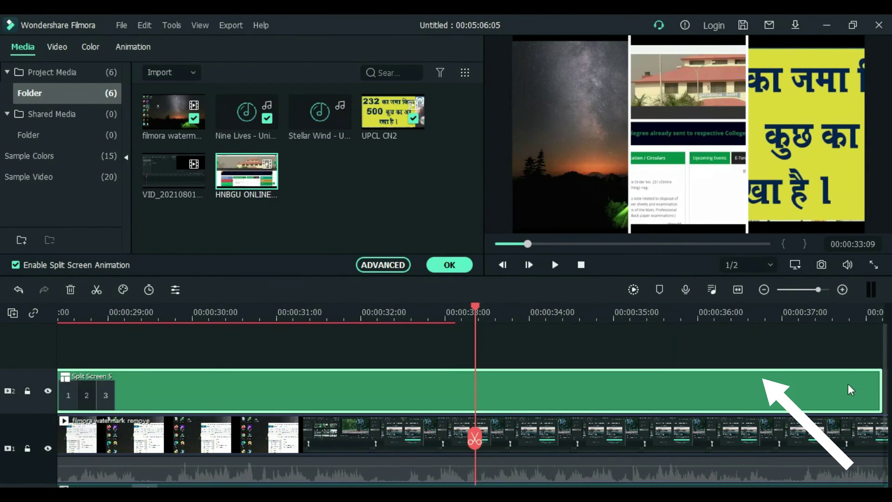
key("space")
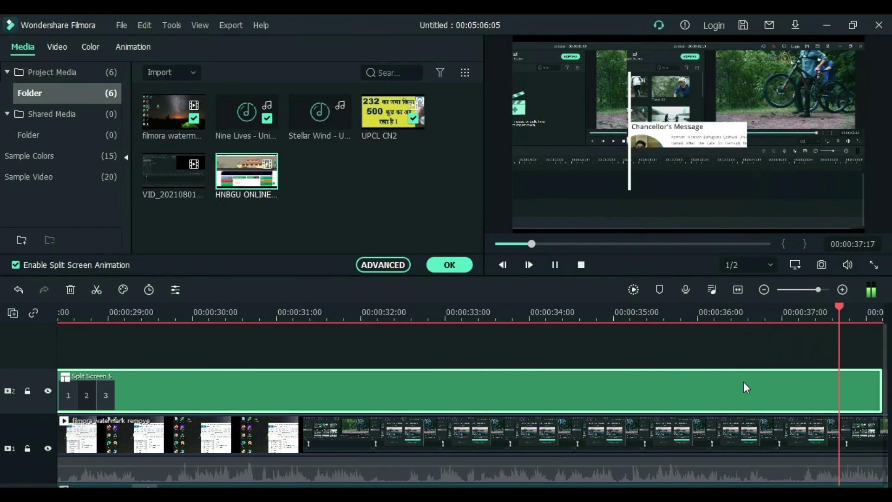
key("space")
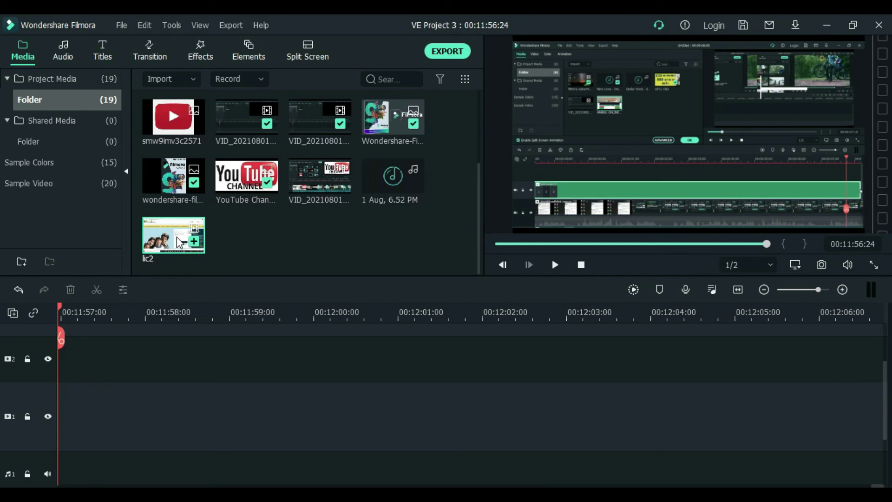
Place the lic2 video on video track 2 just after the playhead and detach its audio
mouse_move(180, 243)
left_mouse_down()
mouse_move(181, 308)
mouse_move(132, 369)
mouse_move(93, 368)
mouse_move(105, 367)
left_mouse_up()
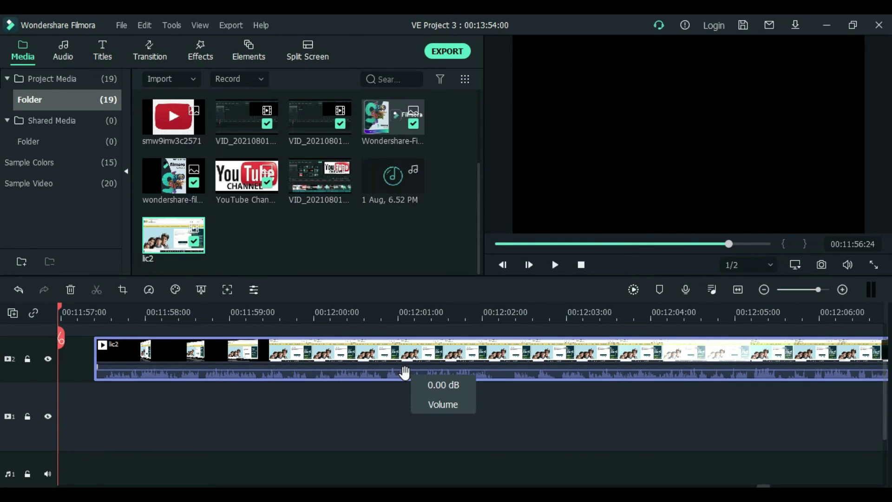
right_click(409, 370)
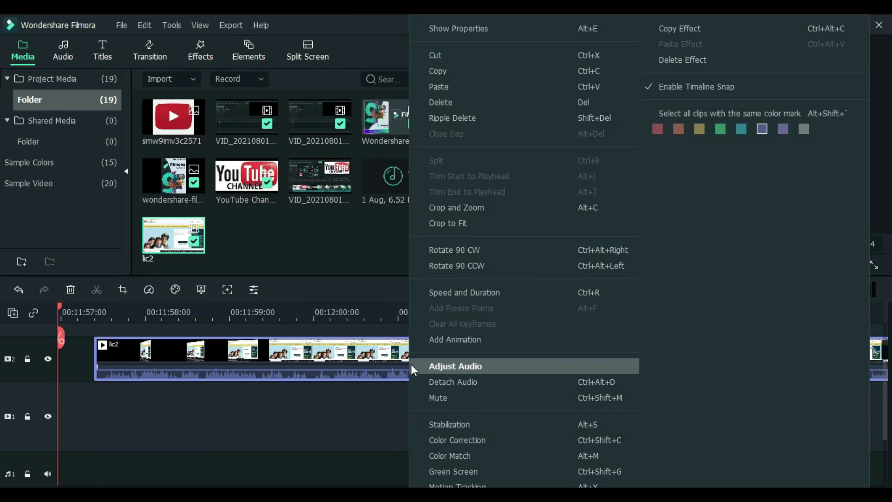
left_click(476, 381)
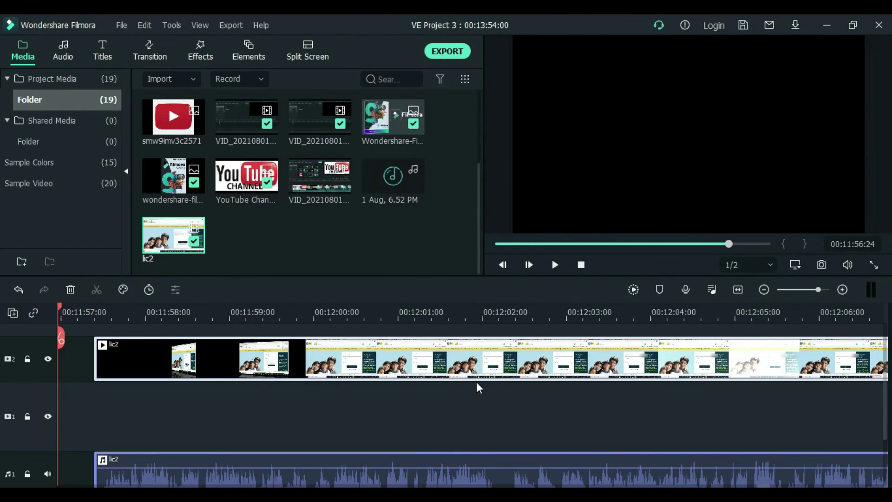
Delete the picture part of the lic2 clip from video track 2, keeping its detached audio
scroll(406, 365, "down", 2)
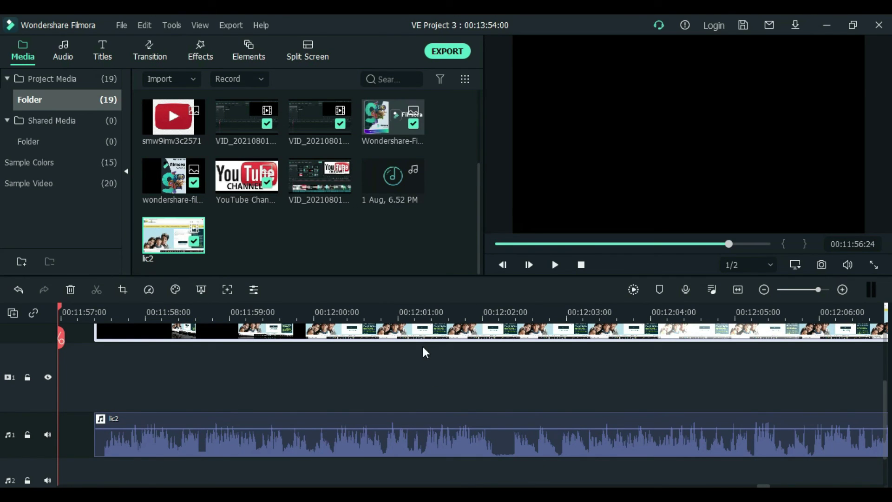
scroll(425, 352, "up", 1)
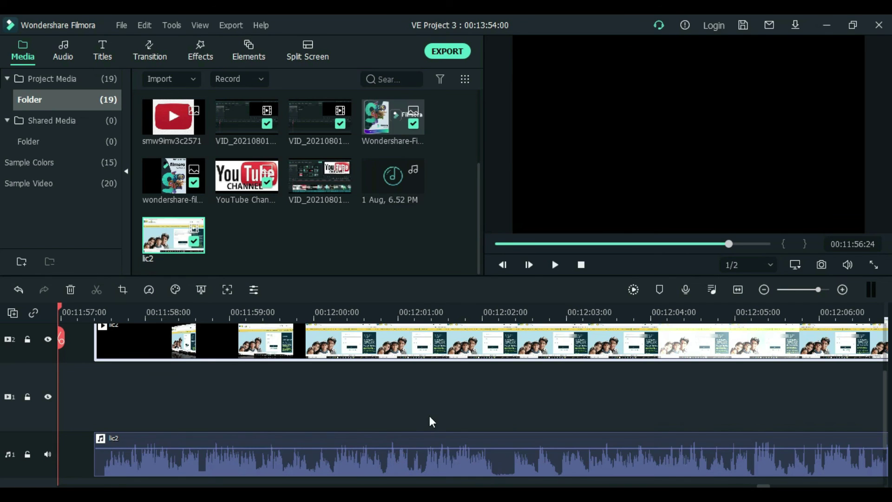
mouse_move(431, 451)
left_mouse_down()
mouse_move(431, 461)
mouse_move(430, 445)
left_mouse_up()
left_click(460, 350)
key("Delete")
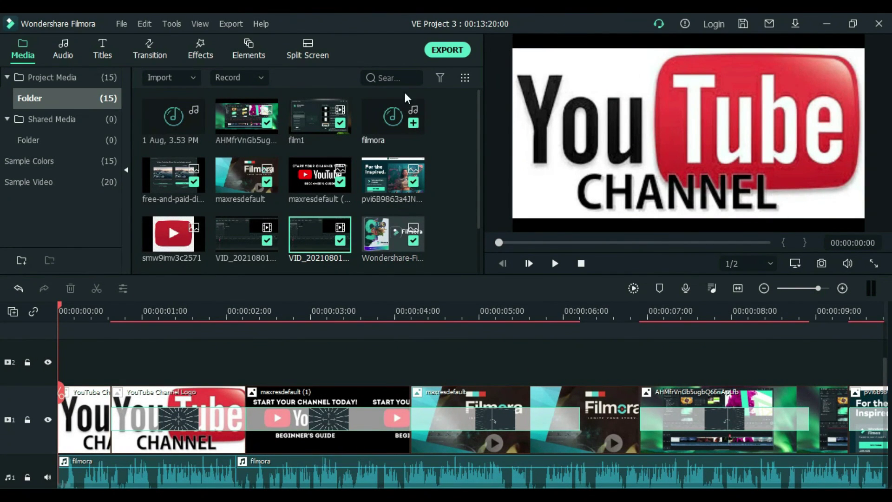
Look at the recording options for webcam, PC screen and voiceover
left_click(235, 78)
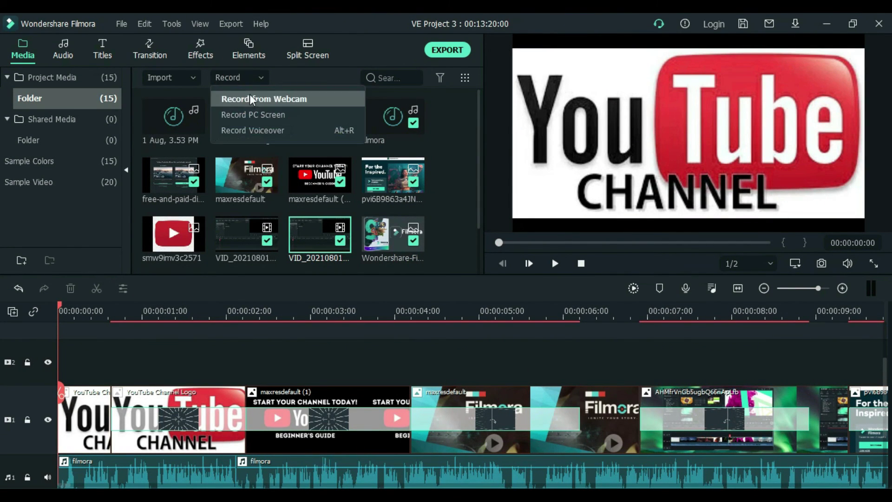
left_click(360, 24)
Open the YouTube upload options, review their quality settings and close the export without uploading
left_click(231, 24)
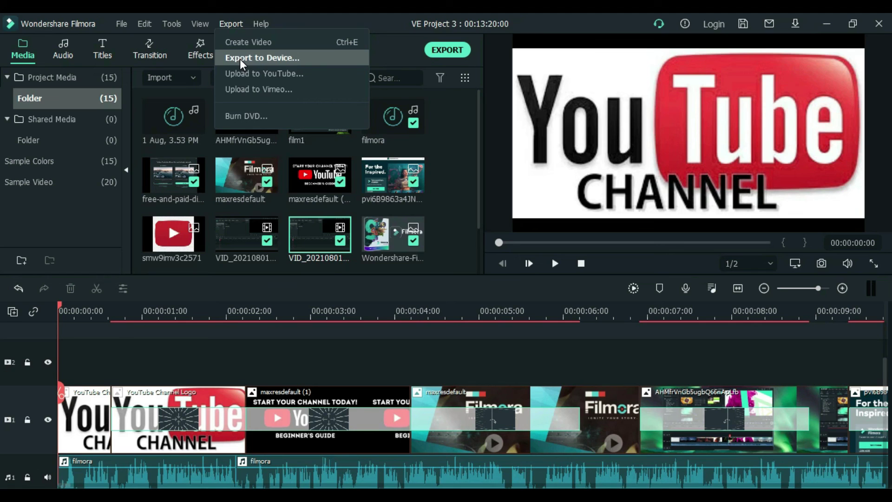
left_click(242, 72)
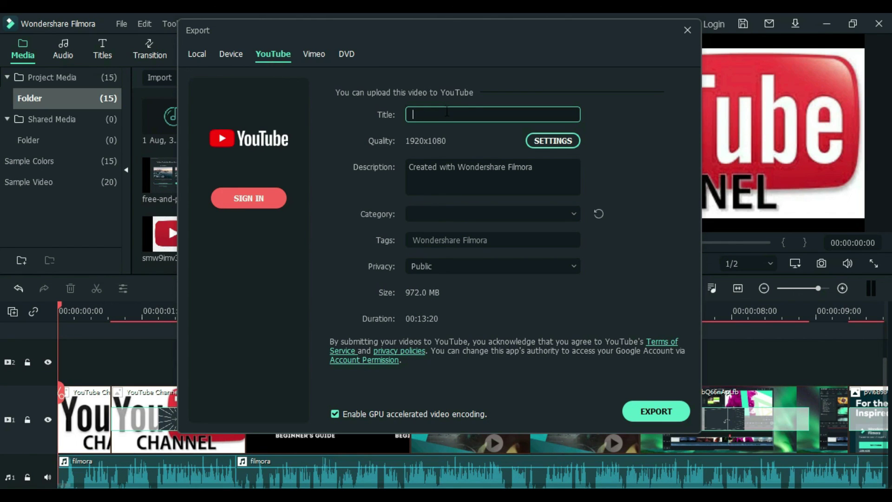
left_click(563, 144)
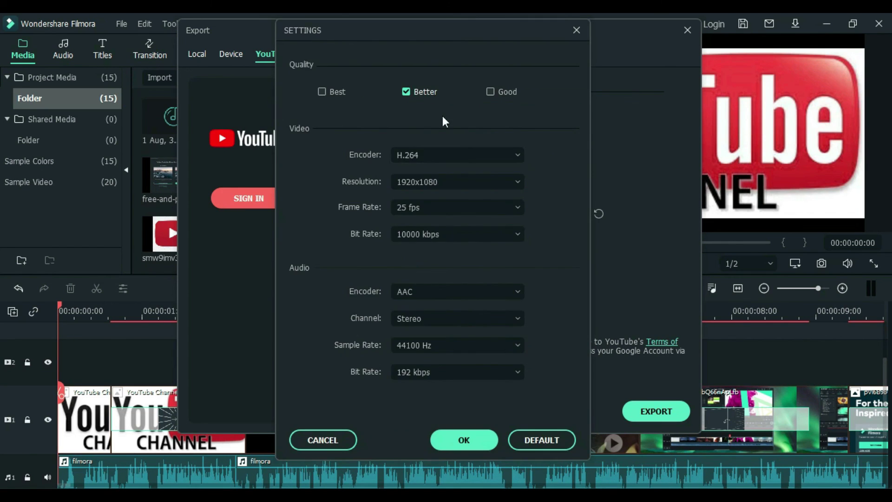
left_click(576, 30)
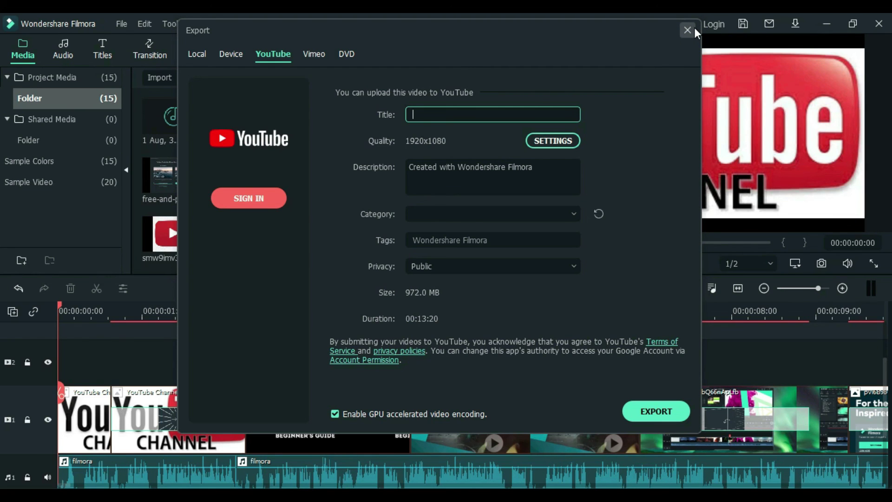
left_click(687, 30)
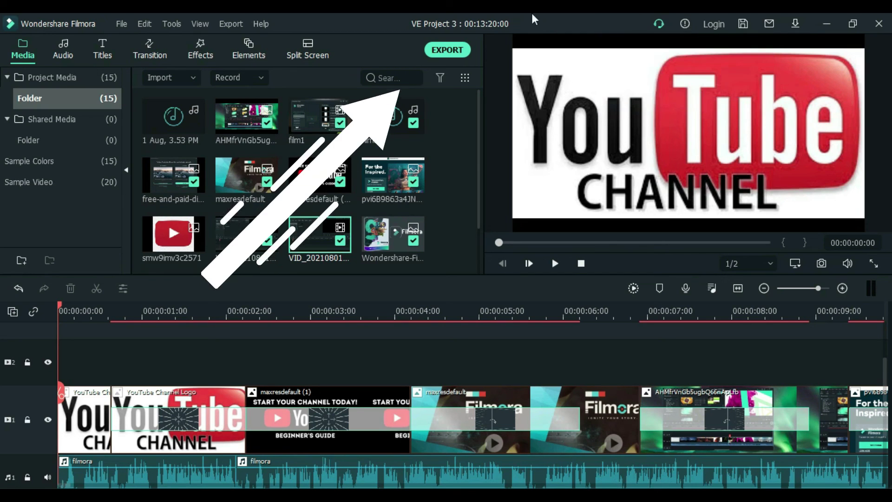
Open the local export options, look through formats such as AVI, MOV, F4V, MKV, TS and MP3, and choose MP4 for My Video
left_click(442, 52)
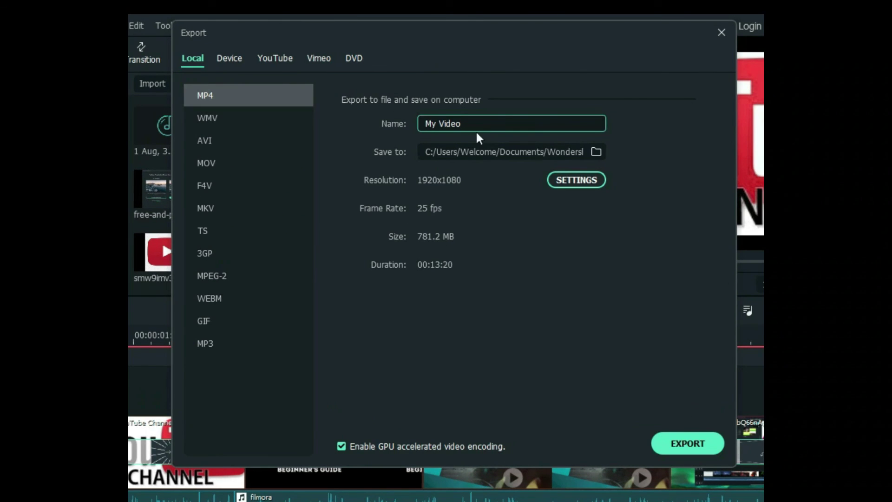
left_click_drag(477, 122, 408, 123)
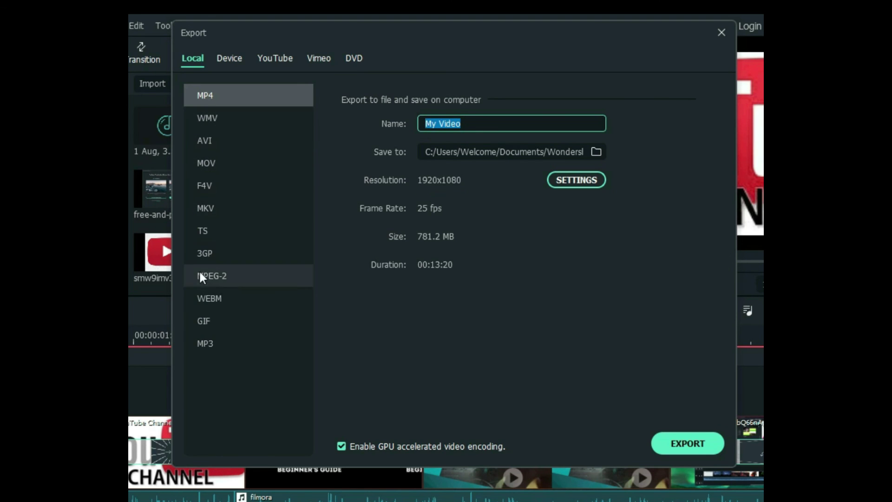
left_click(215, 142)
left_click(215, 162)
left_click(214, 181)
left_click(213, 208)
left_click(219, 231)
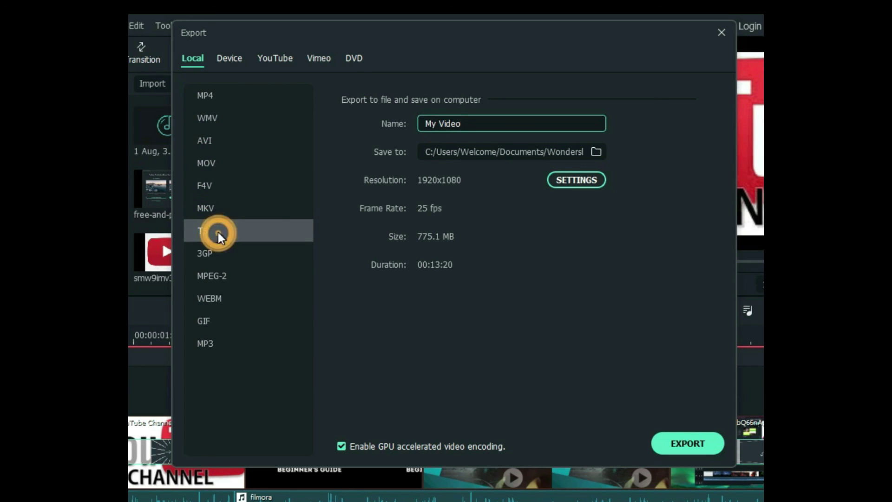
left_click(221, 346)
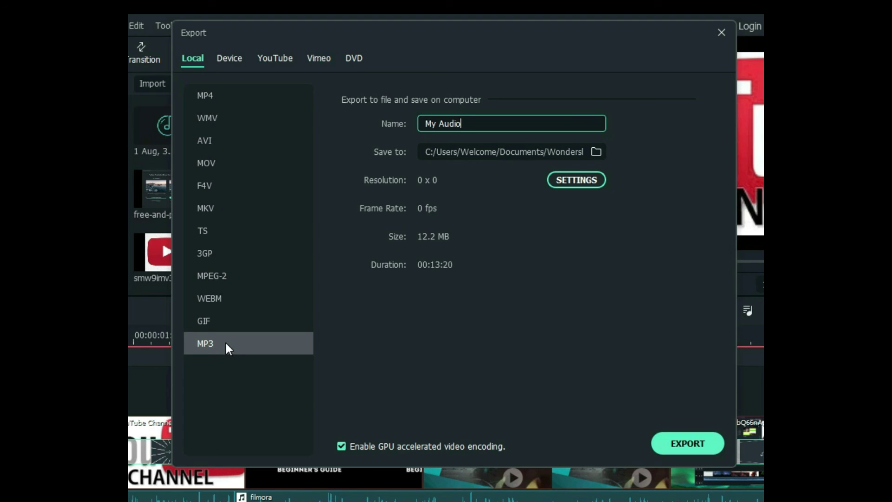
left_click(231, 99)
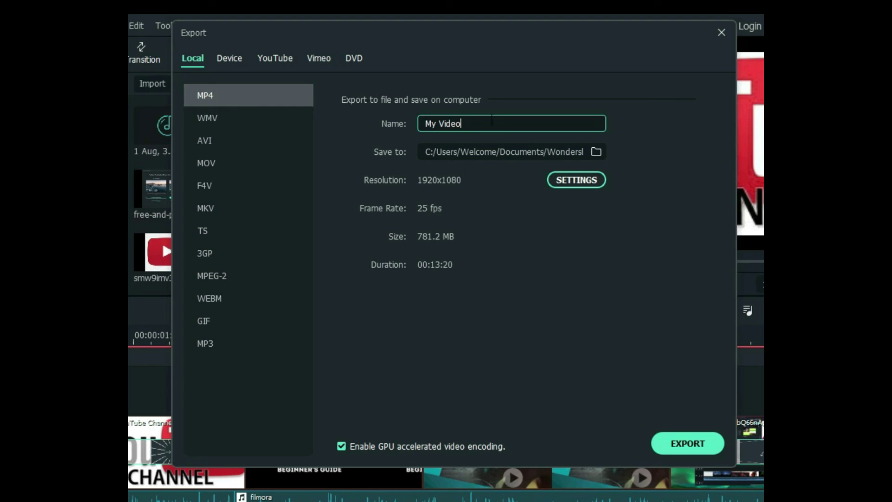
Review the Good and Best quality presets in the MP4 settings and export My Video at 1920x1080 and 25 fps
left_click(578, 183)
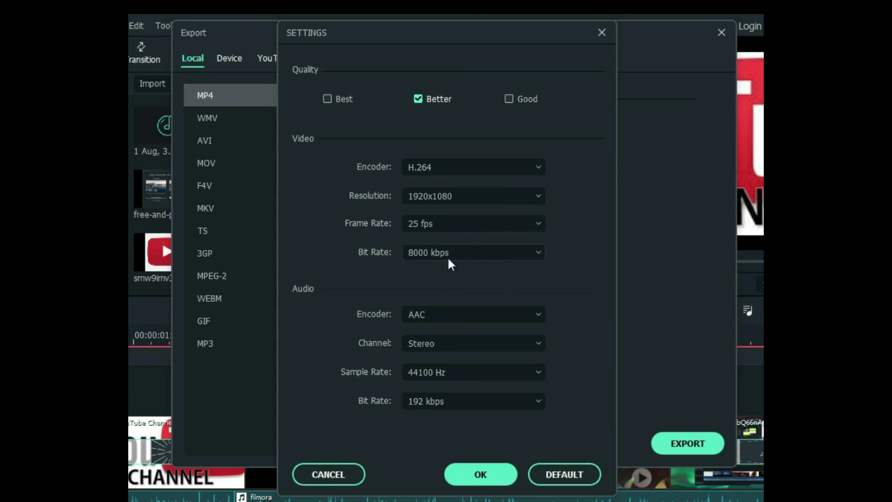
left_click(508, 99)
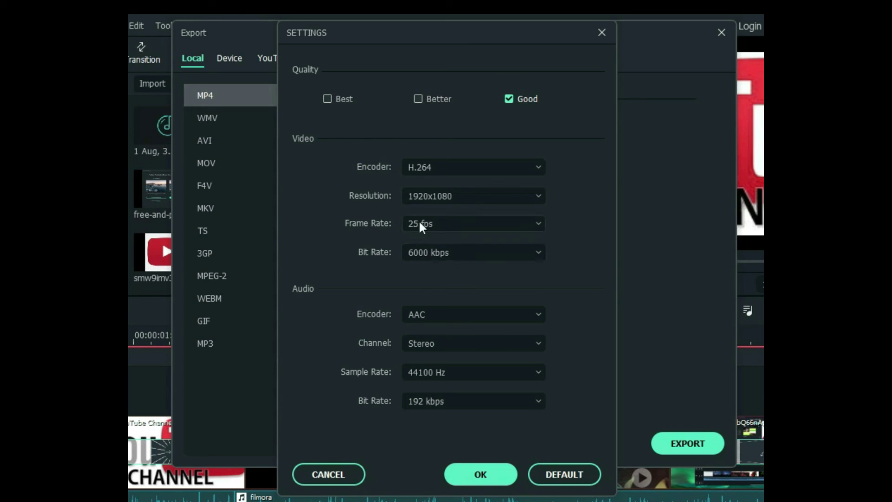
left_click(327, 99)
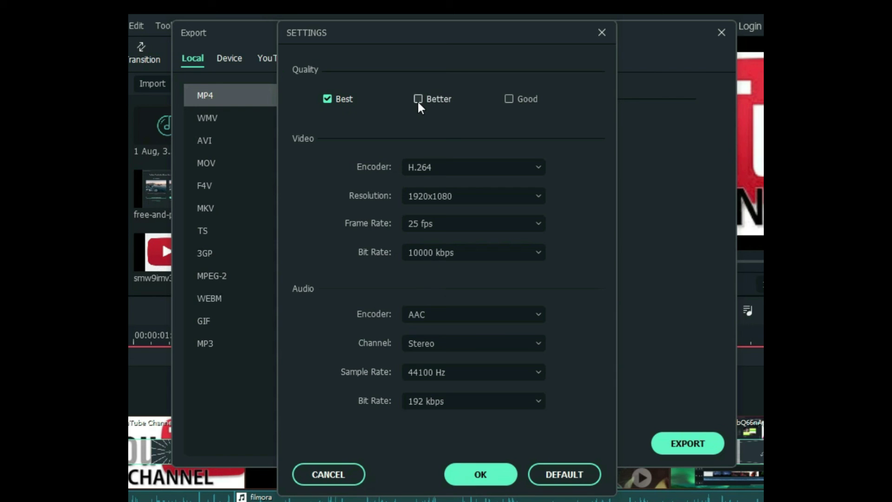
key("Return")
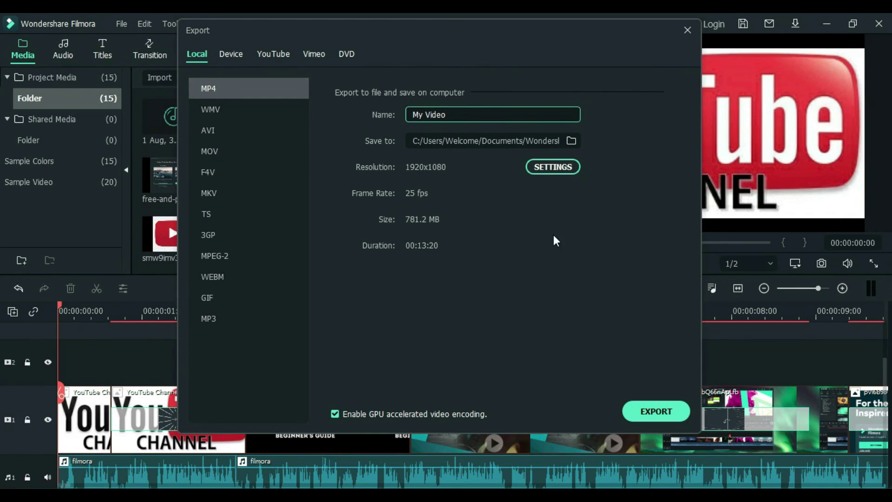
left_click(698, 445)
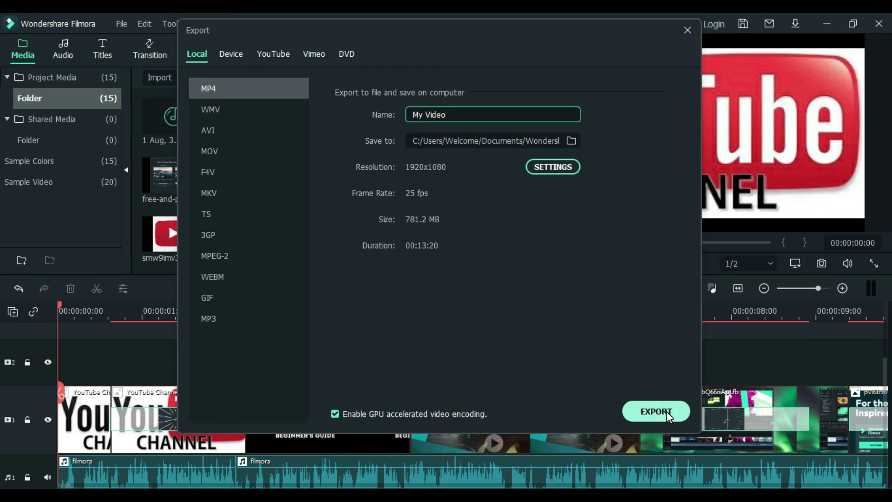